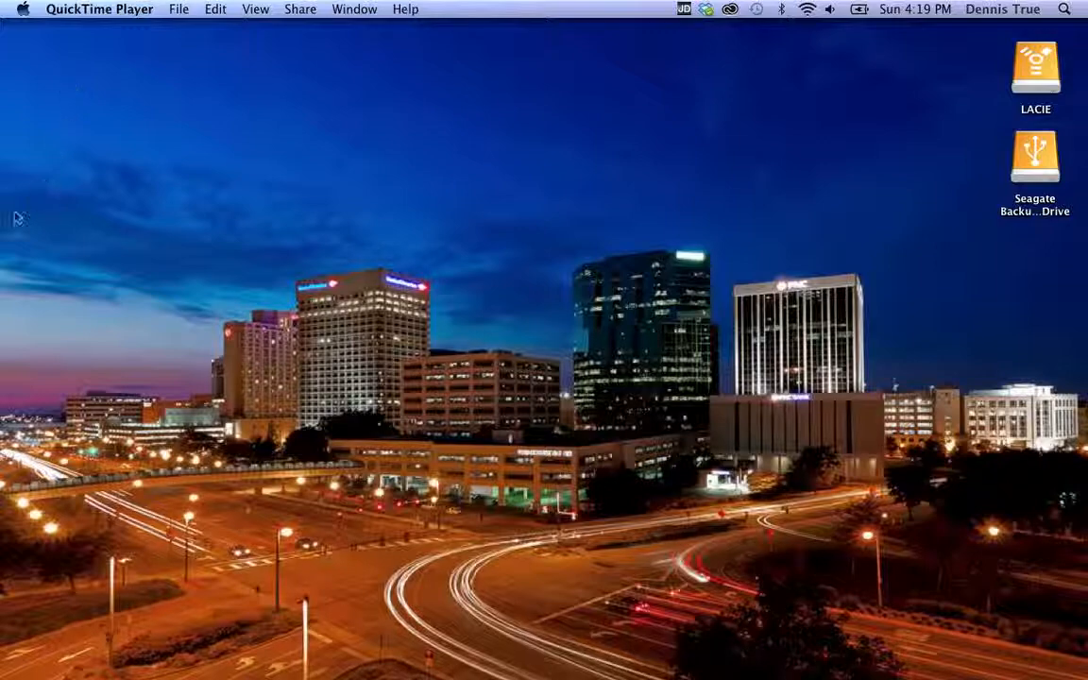
Step: Switch to the building photo in Photoshop and duplicate the Background layer
{"action": "mouse_move", "coordinate": [5, 208]}
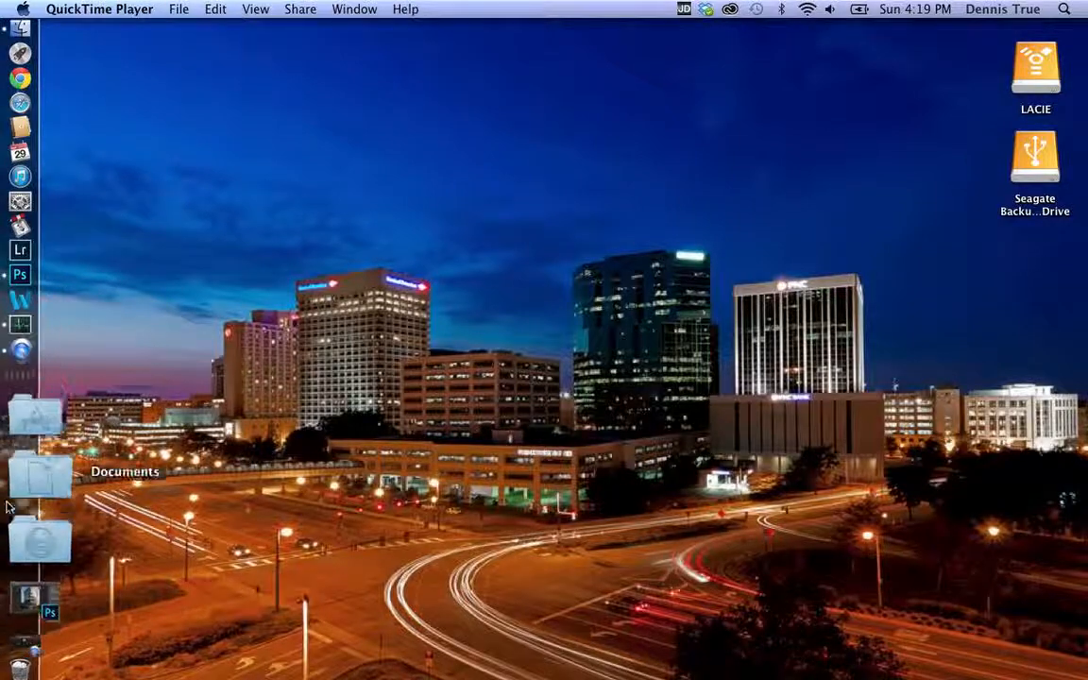
{"action": "left_click", "coordinate": [28, 524]}
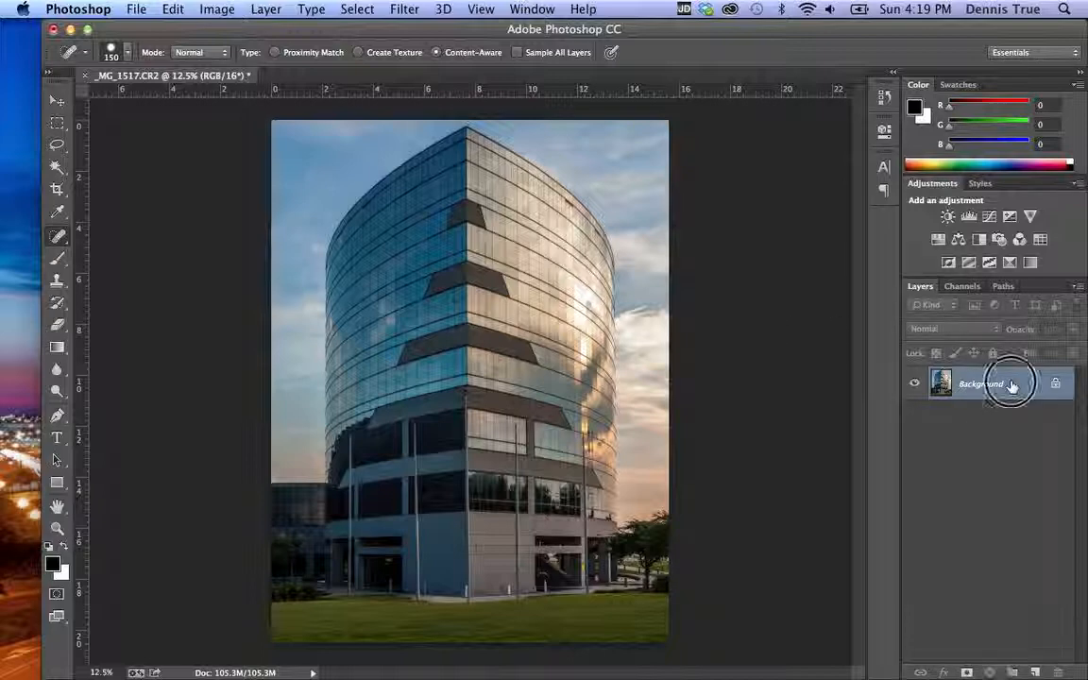
{"action": "left_click_drag", "start_coordinate": [1008, 382], "coordinate": [1034, 670]}
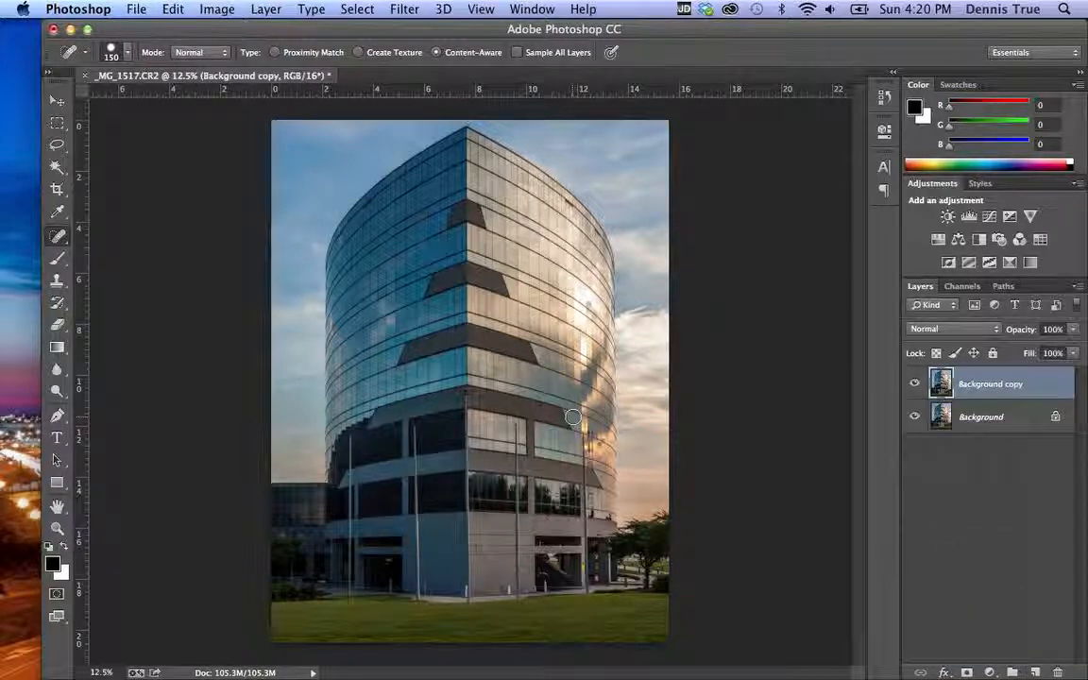
Step: Extend the canvas to 16.6 inches wide with the anchor at the middle left, so the space is added on the right
{"action": "left_click", "coordinate": [211, 9]}
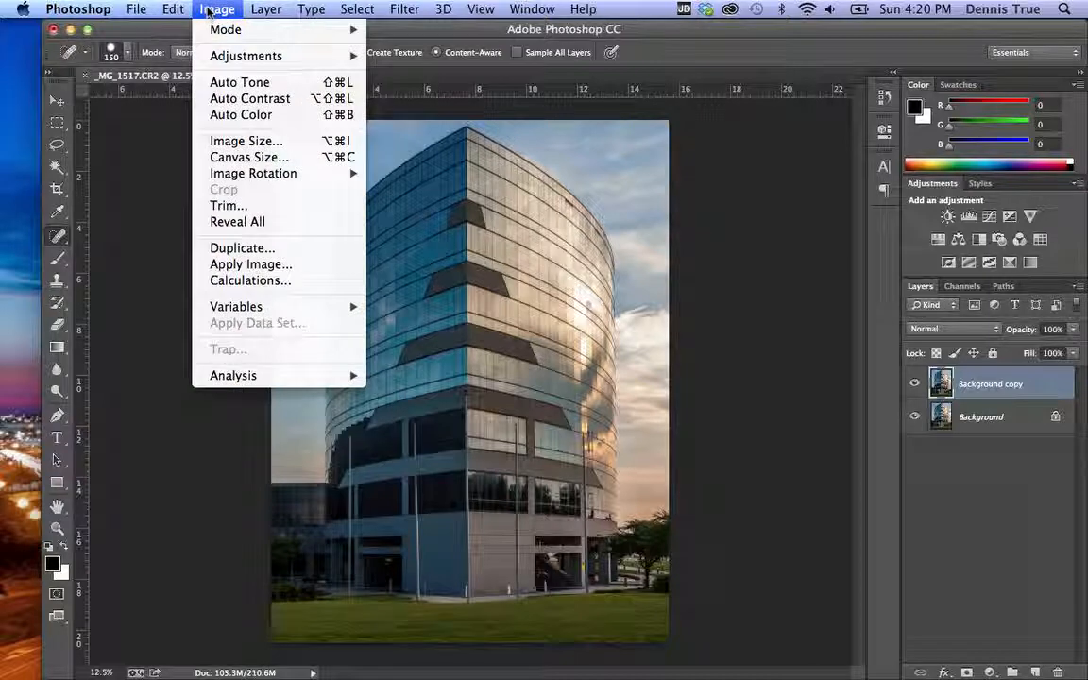
{"action": "left_click", "coordinate": [243, 158]}
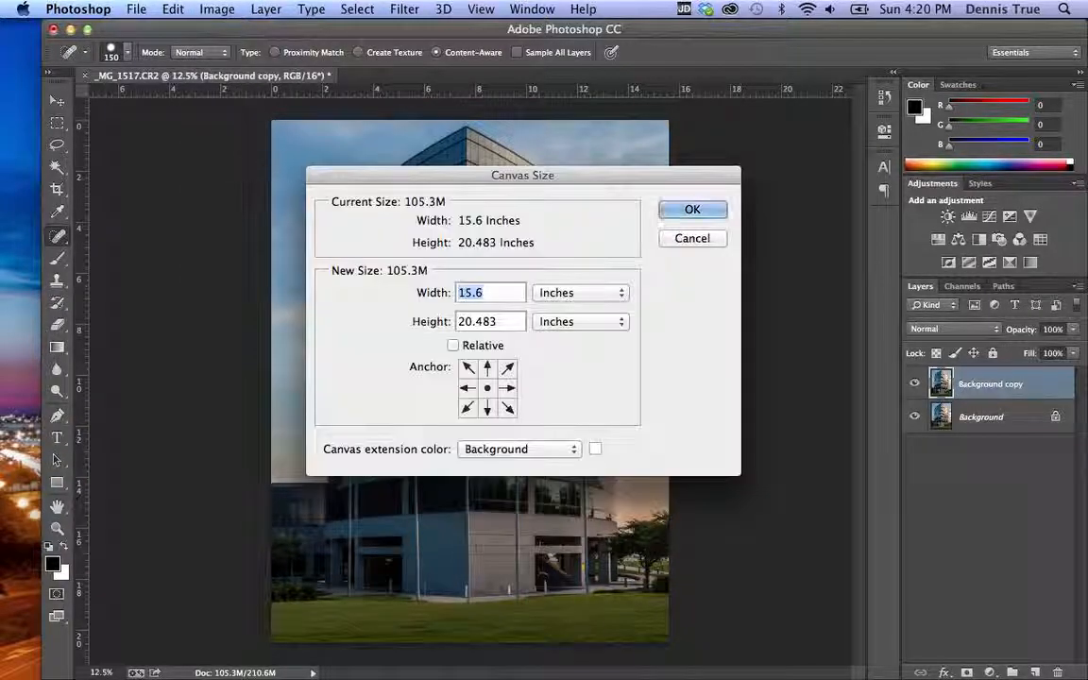
{"action": "left_click", "coordinate": [457, 292]}
{"action": "left_click", "coordinate": [467, 292]}
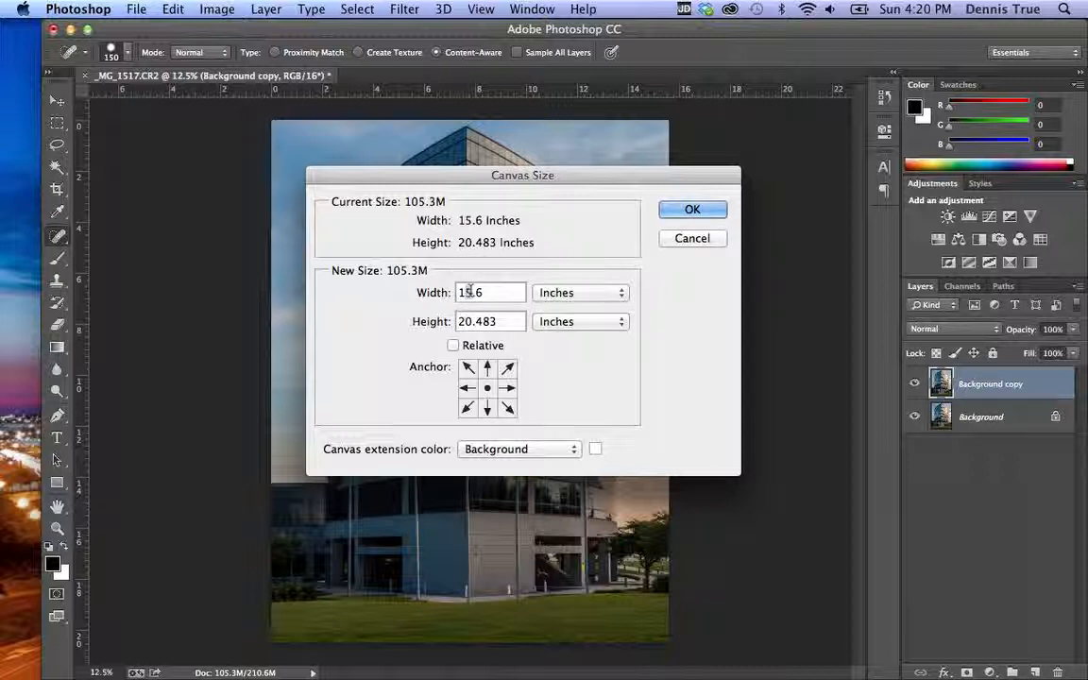
{"action": "key", "text": "BackSpace"}
{"action": "type", "text": "6"}
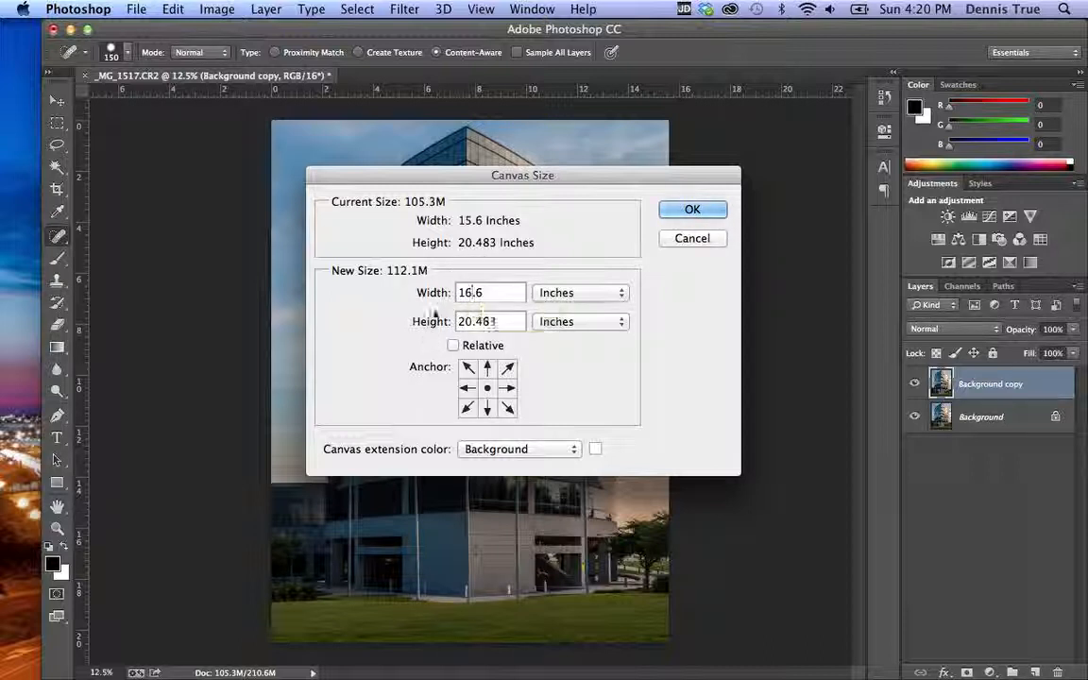
{"action": "left_click", "coordinate": [467, 388]}
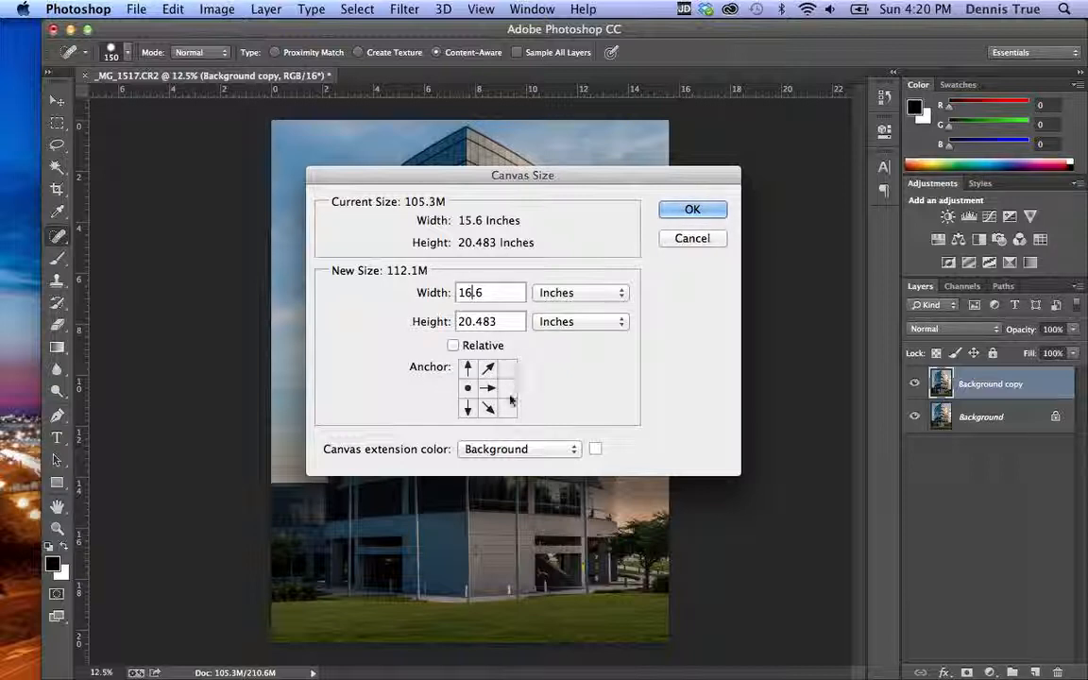
{"action": "left_click", "coordinate": [690, 211]}
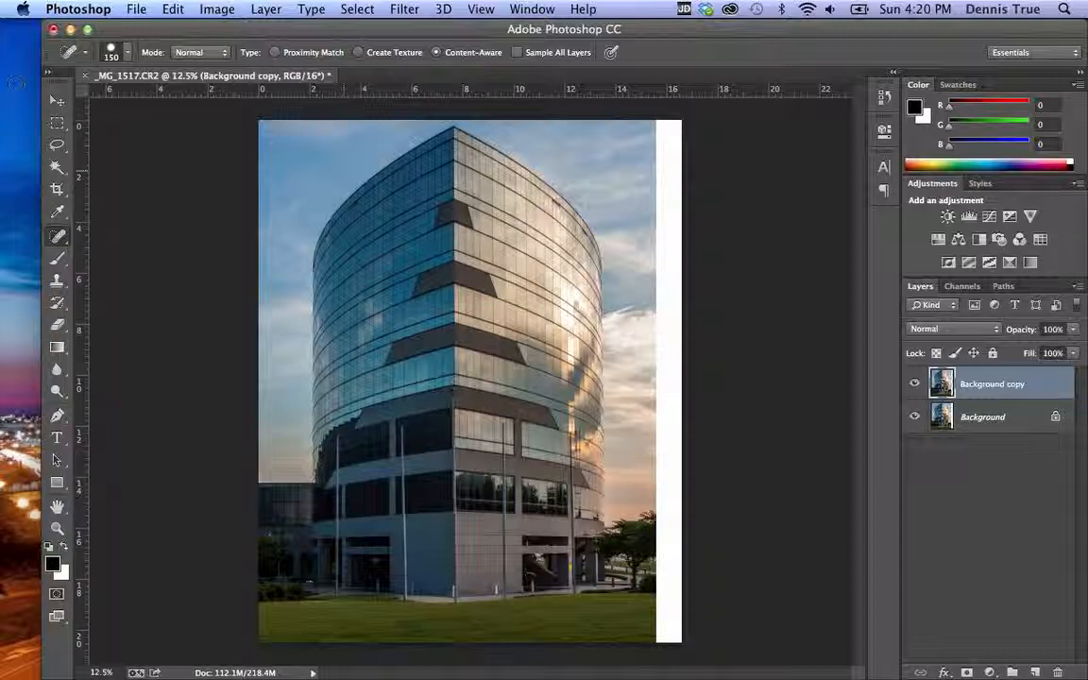
Step: Select the white strip beside the photo with the Magic Wand and shift its edge slightly outward using Refine Edge
{"action": "left_click", "coordinate": [54, 168]}
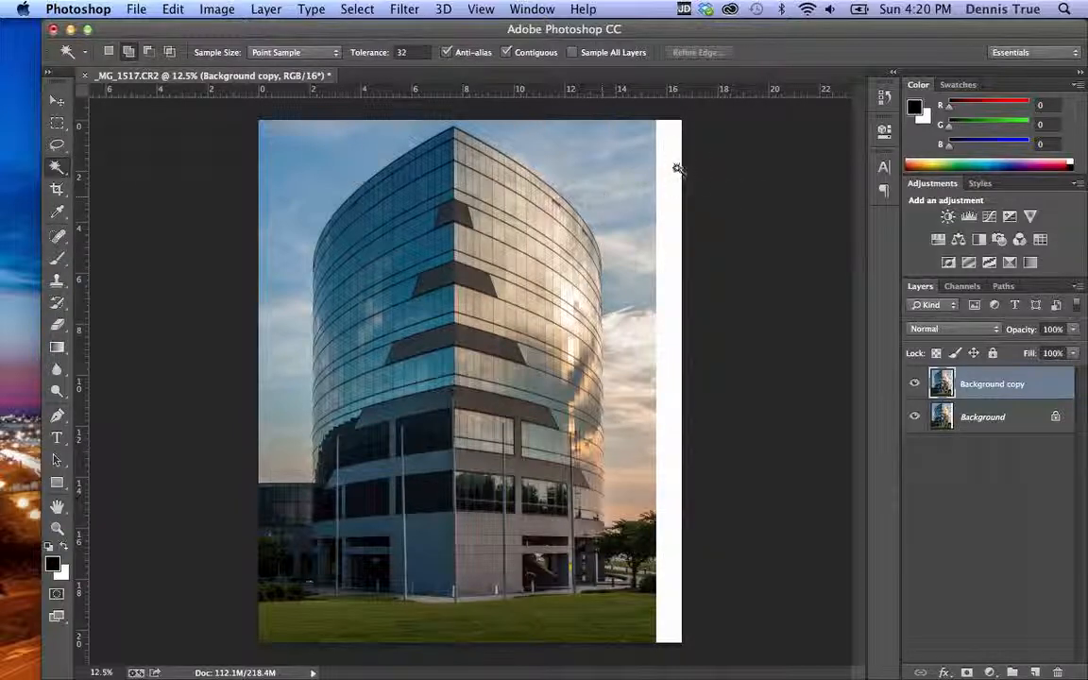
{"action": "left_click", "coordinate": [673, 170]}
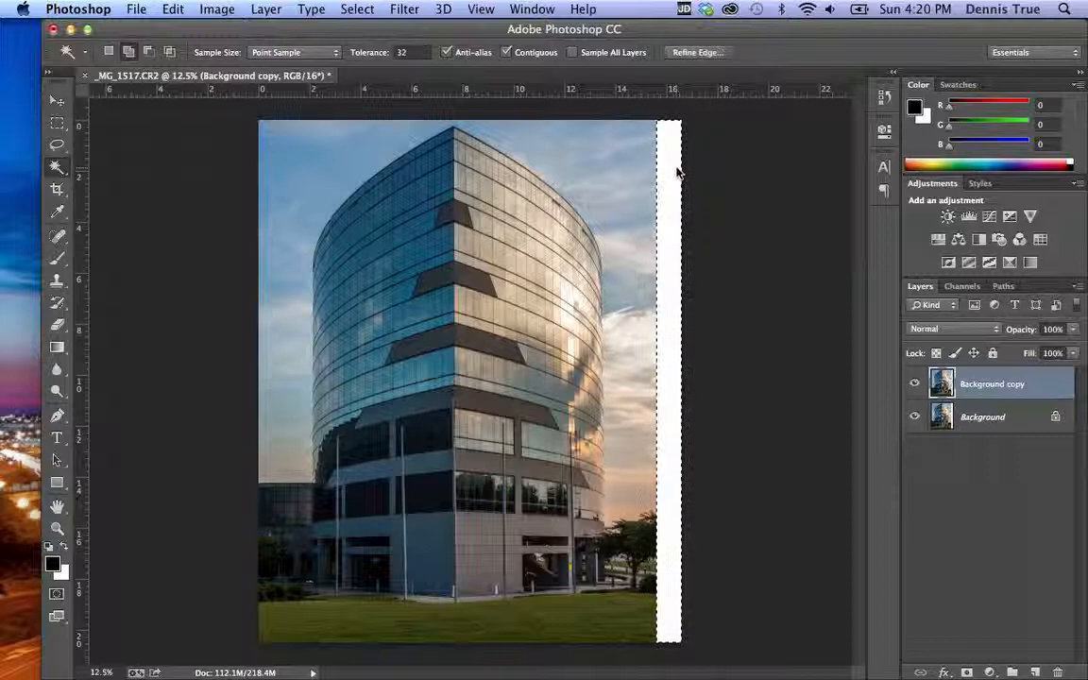
{"action": "left_click", "coordinate": [691, 52]}
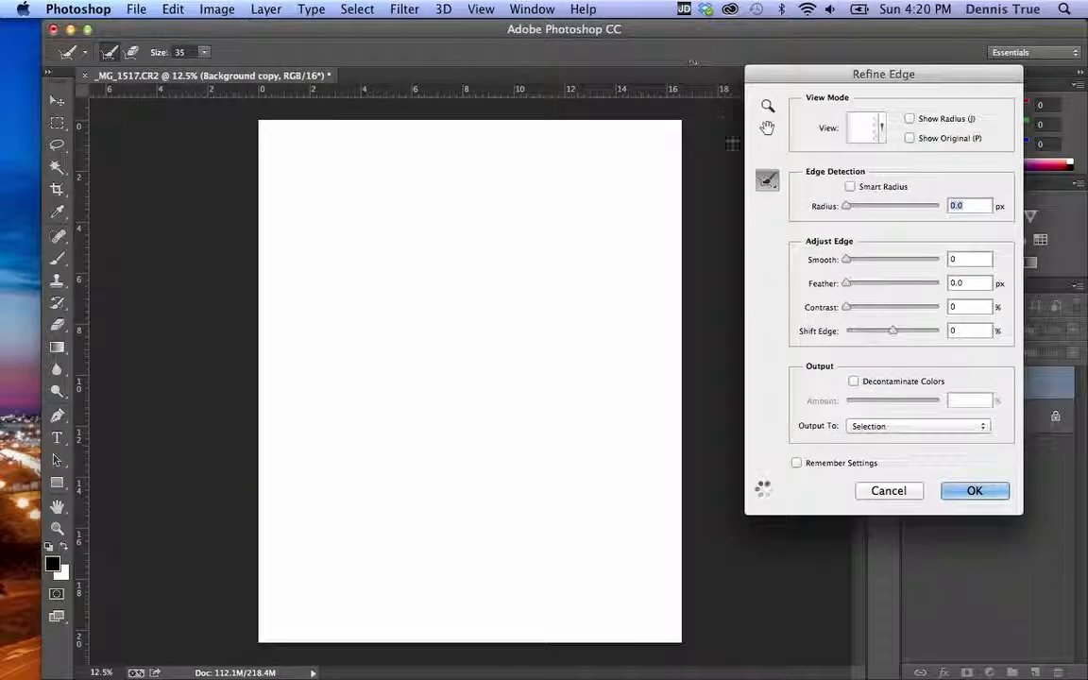
{"action": "left_click_drag", "start_coordinate": [896, 338], "coordinate": [909, 334]}
{"action": "left_click", "coordinate": [974, 489]}
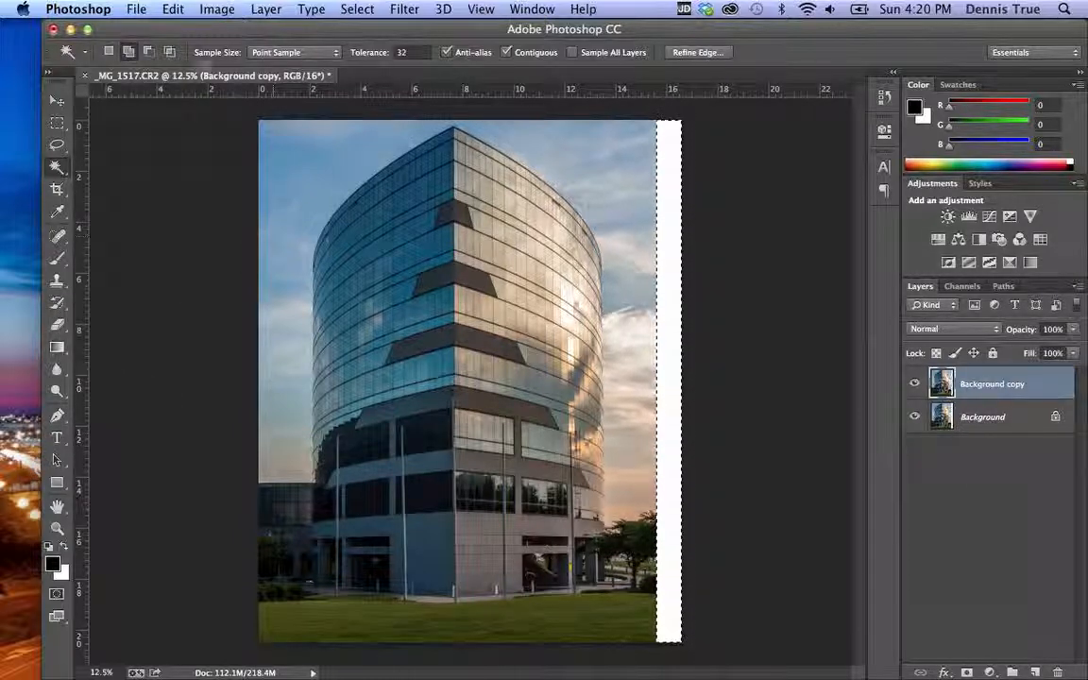
Step: Fill the selected strip using Content-Aware in Normal mode at 100% opacity
{"action": "left_click", "coordinate": [174, 9]}
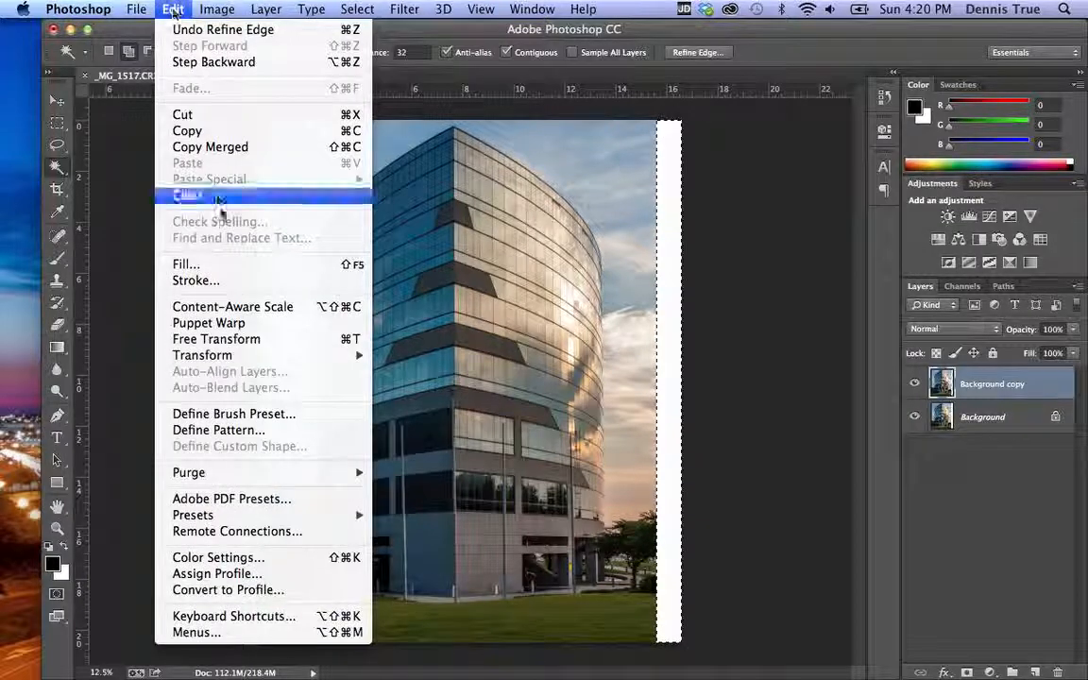
{"action": "left_click", "coordinate": [231, 266]}
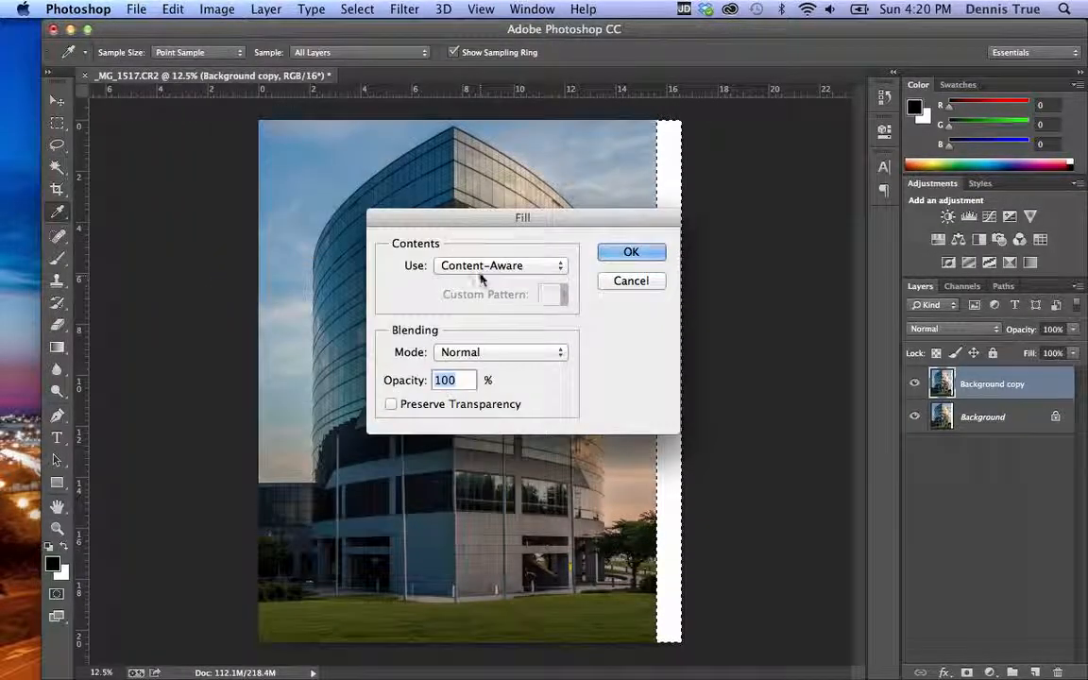
{"action": "left_click", "coordinate": [482, 271]}
{"action": "left_click", "coordinate": [481, 268]}
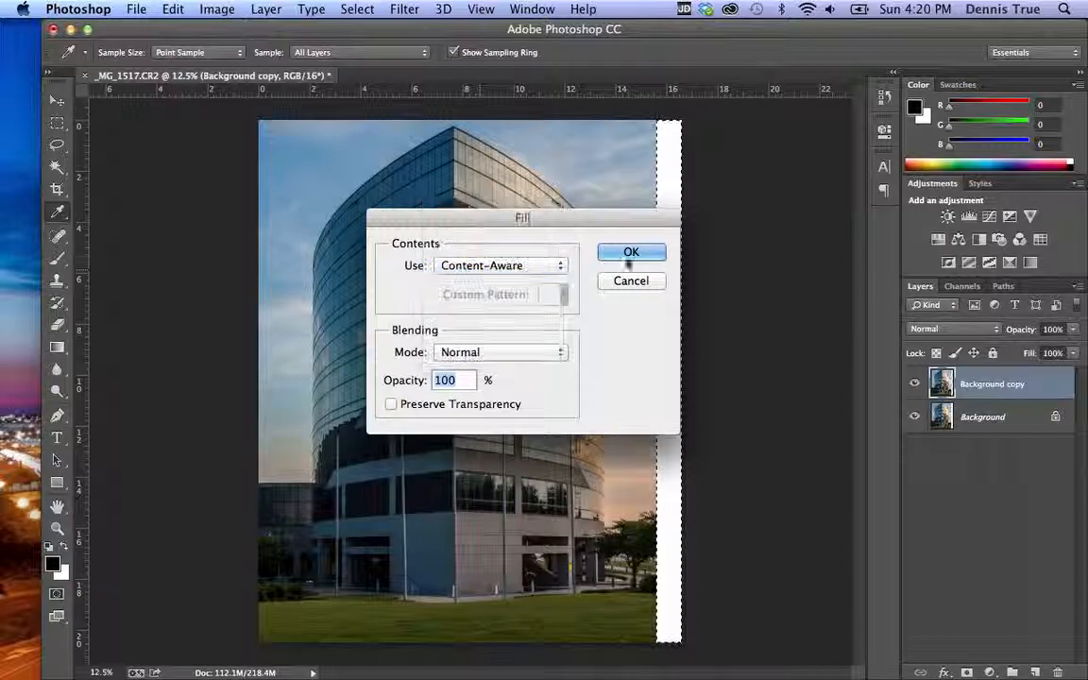
{"action": "left_click", "coordinate": [631, 252]}
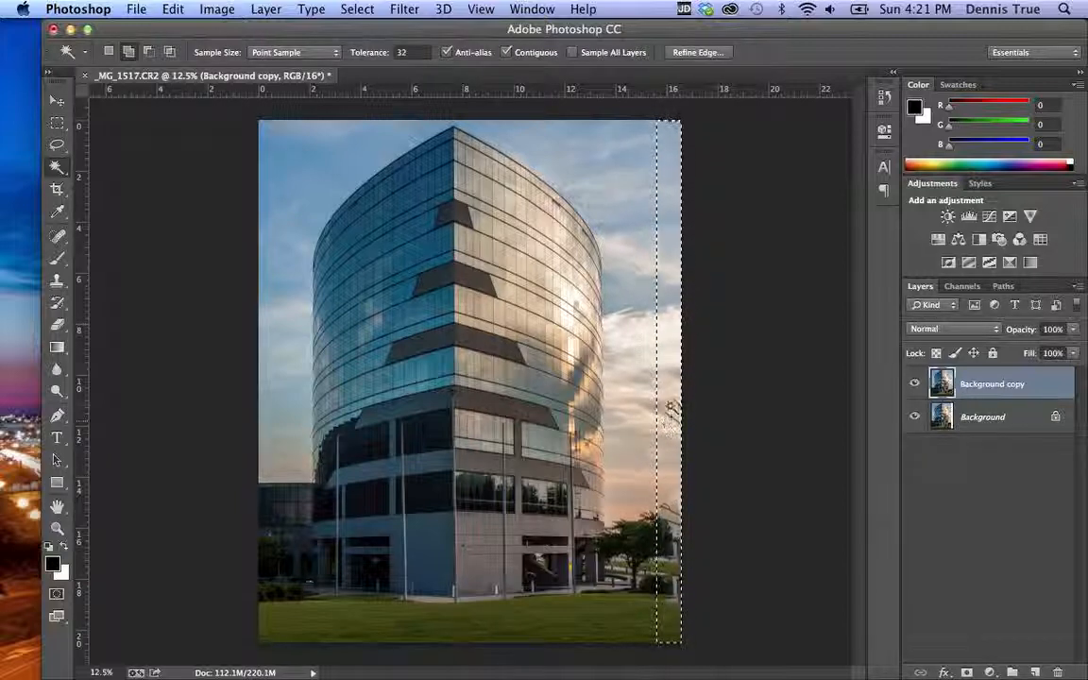
Step: Remove the stray branch fragments from the sky in the filled strip with the Spot Healing Brush
{"action": "key", "text": "super+equal"}
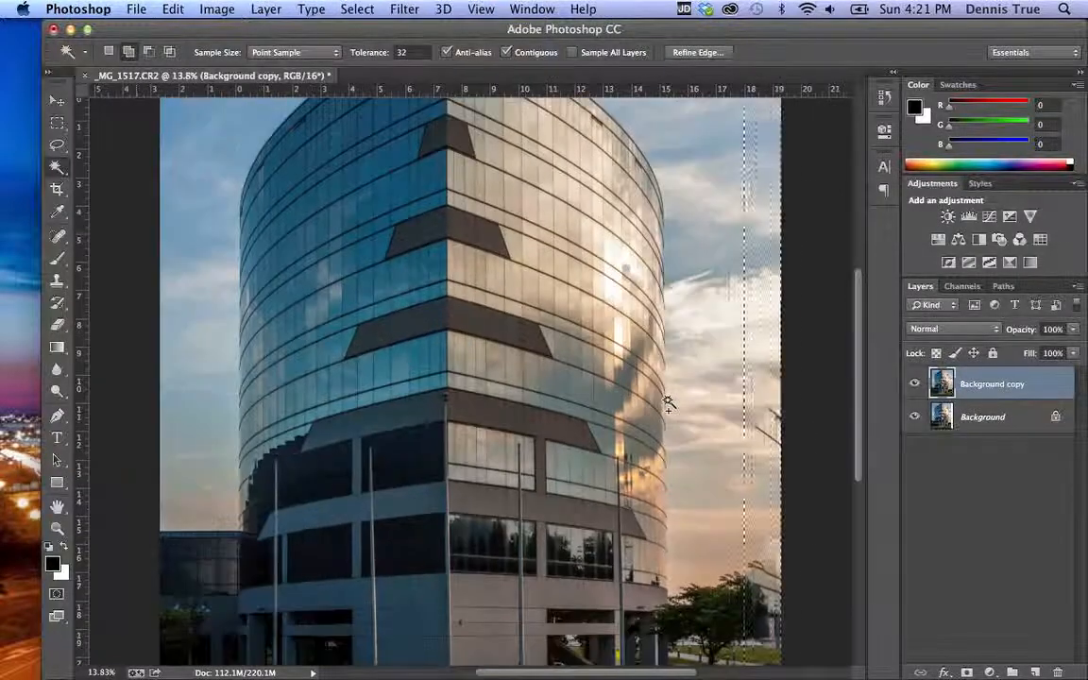
{"action": "scroll", "coordinate": [667, 402], "scroll_direction": "up", "scroll_amount": 3}
{"action": "scroll", "coordinate": [668, 402], "scroll_direction": "right", "scroll_amount": 5}
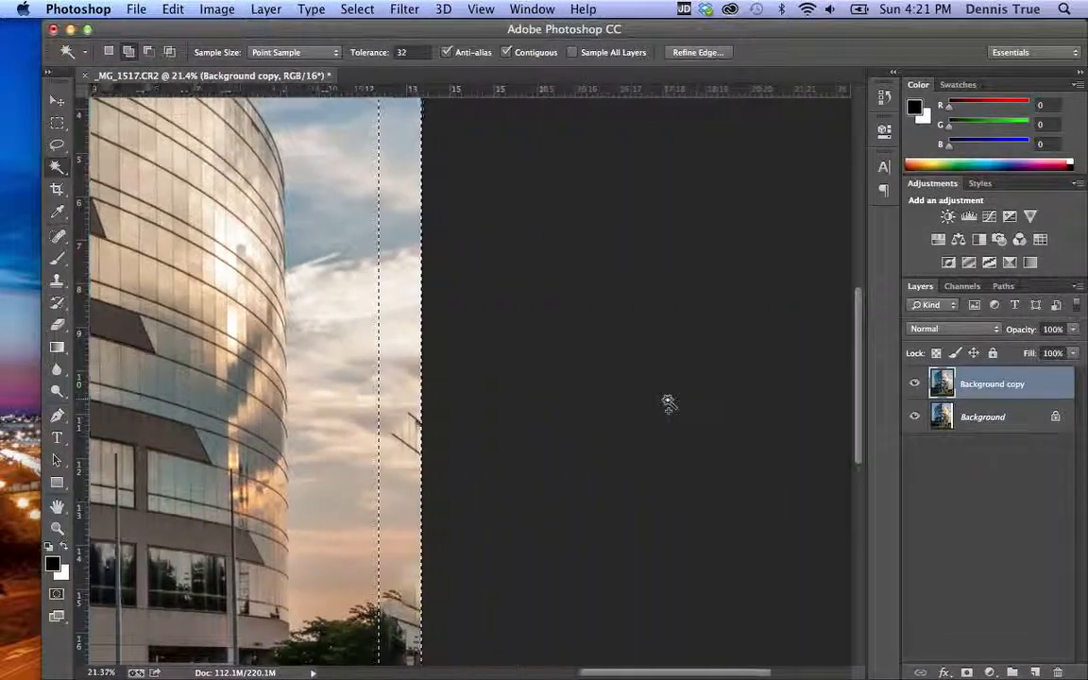
{"action": "scroll", "coordinate": [667, 402], "scroll_direction": "left", "scroll_amount": 5}
{"action": "mouse_move", "coordinate": [27, 178]}
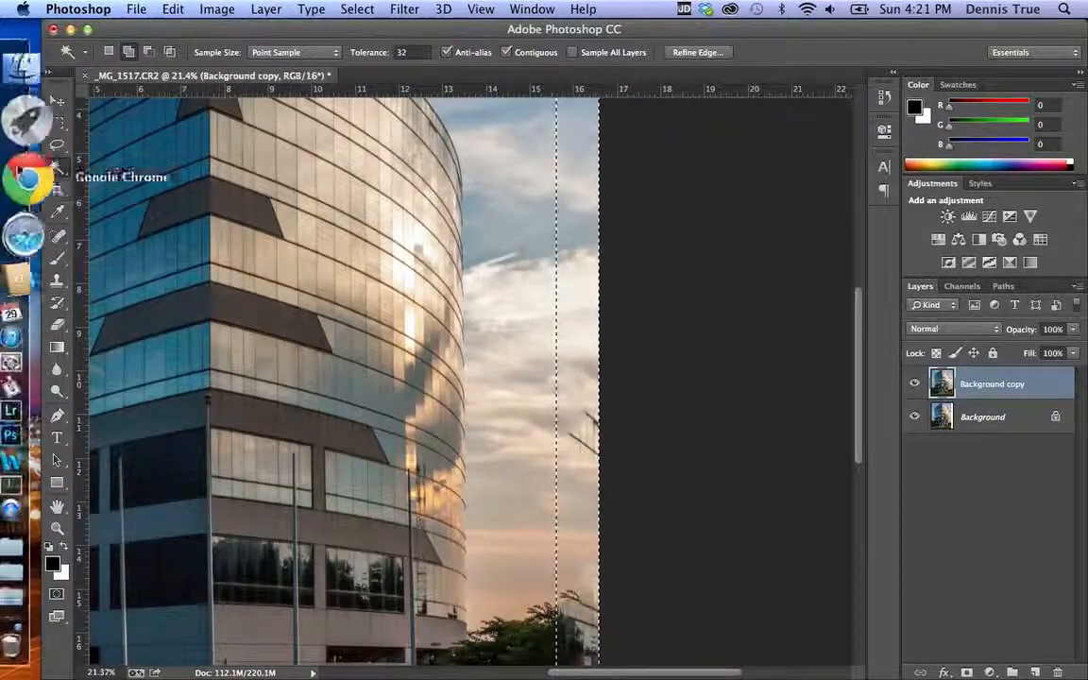
{"action": "left_click", "coordinate": [59, 235]}
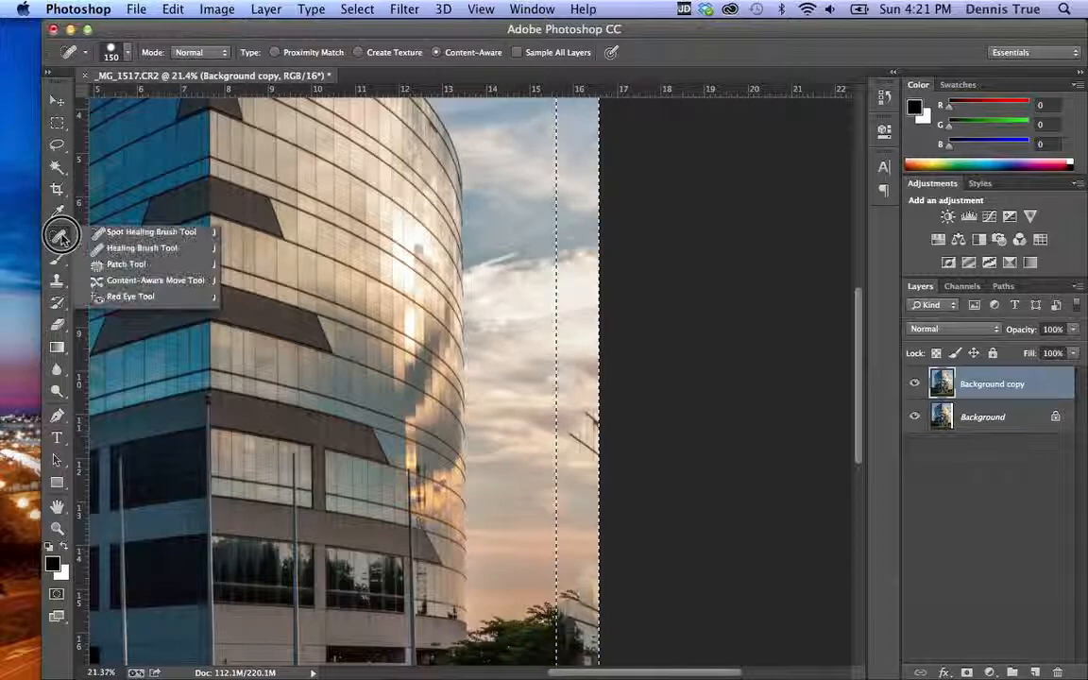
{"action": "left_click", "coordinate": [93, 235]}
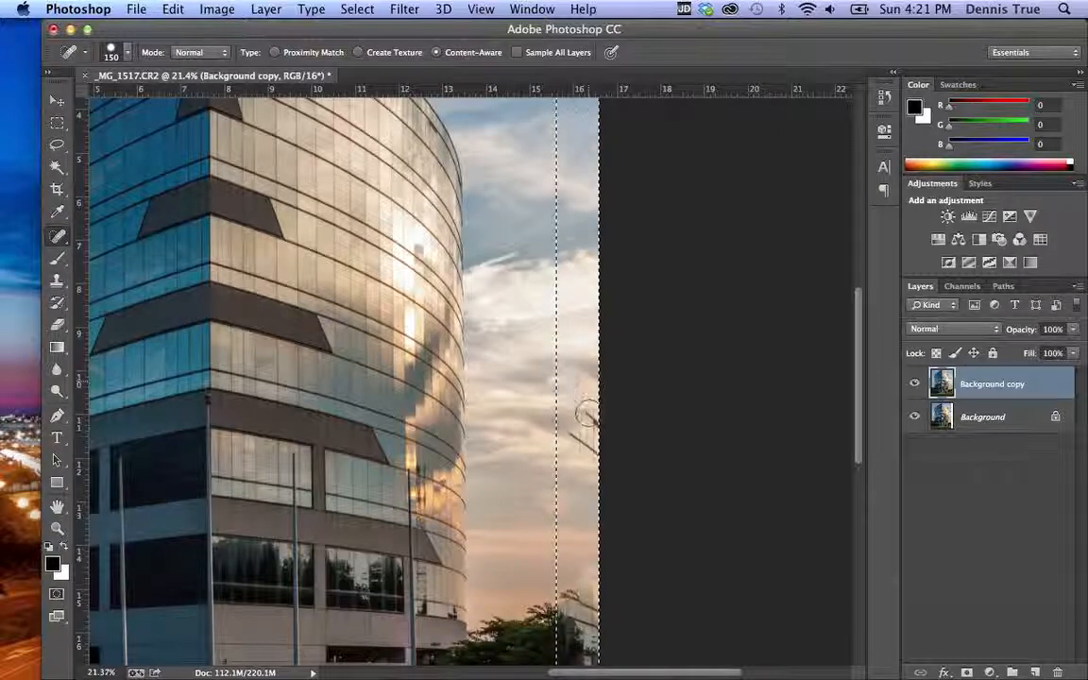
{"action": "mouse_move", "coordinate": [585, 412]}
{"action": "left_mouse_down"}
{"action": "mouse_move", "coordinate": [576, 447]}
{"action": "mouse_move", "coordinate": [599, 432]}
{"action": "left_mouse_up"}
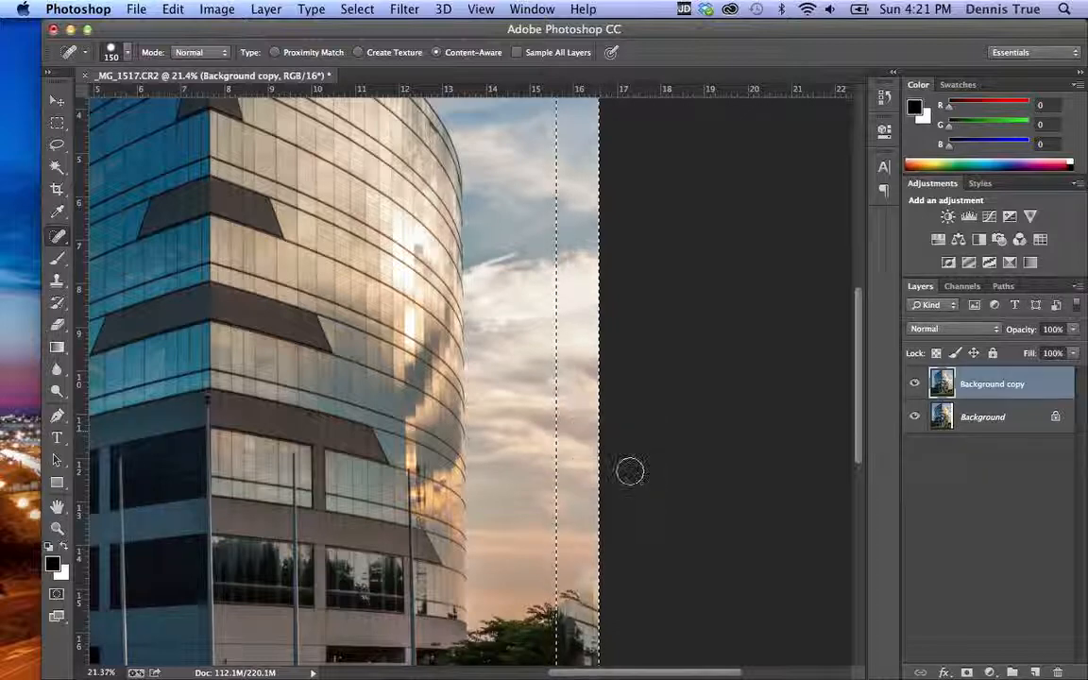
Step: Heal the stray building fragments and uneven treetops in the lower part of the filled strip with the Spot Healing Brush
{"action": "scroll", "coordinate": [629, 469], "scroll_direction": "down", "scroll_amount": 10}
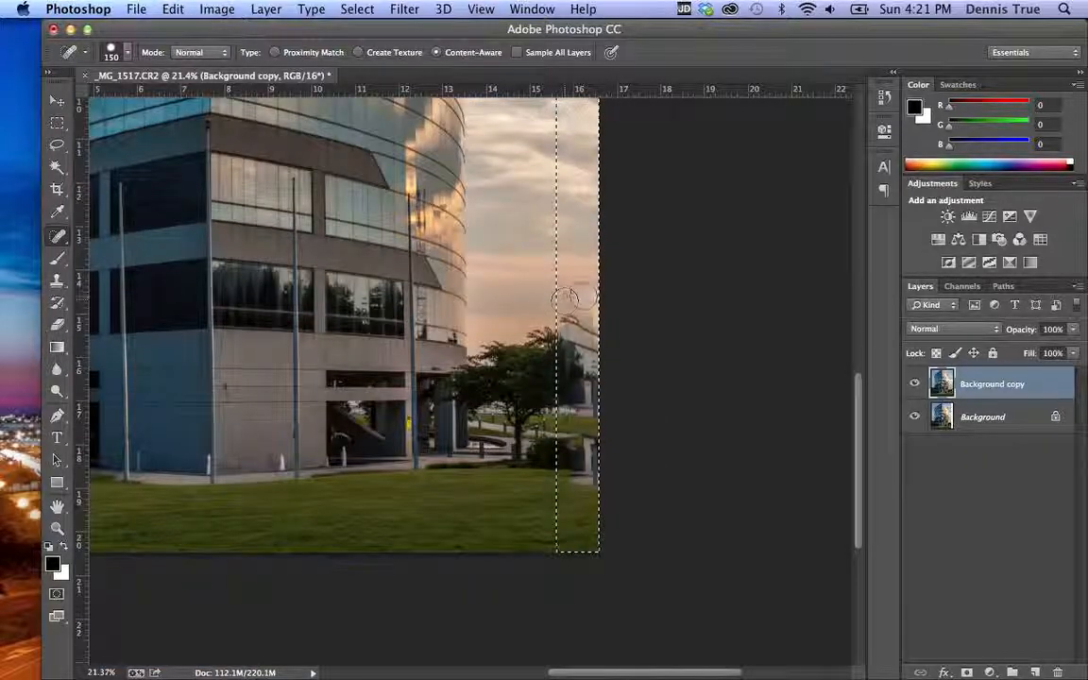
{"action": "left_click_drag", "start_coordinate": [594, 286], "coordinate": [567, 329]}
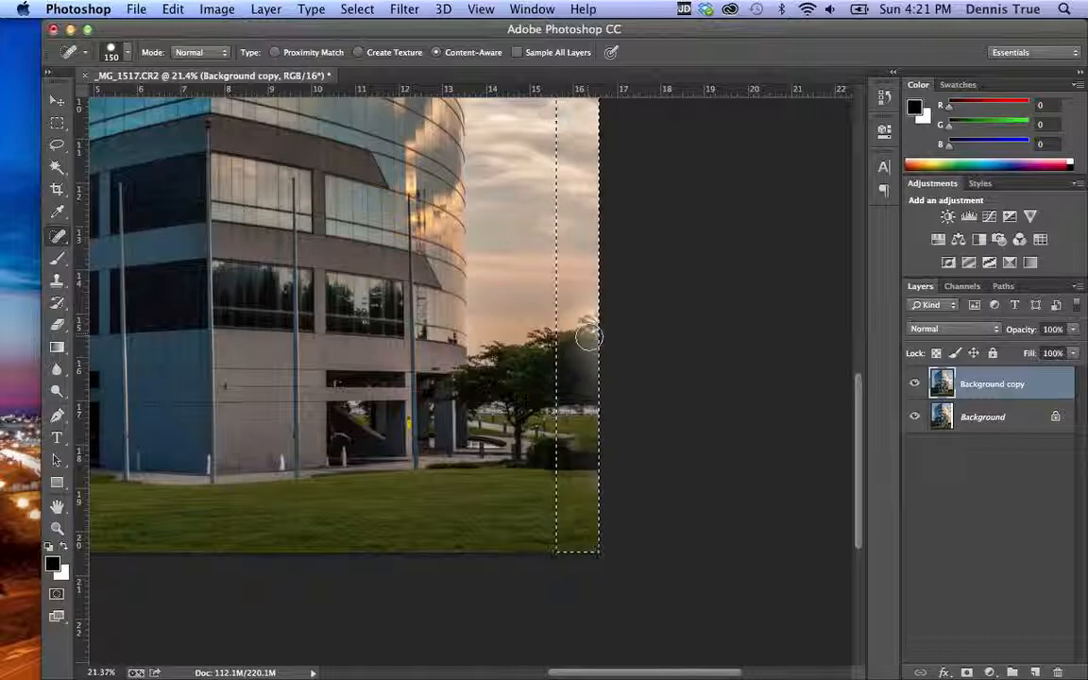
{"action": "left_click_drag", "start_coordinate": [585, 348], "coordinate": [592, 378]}
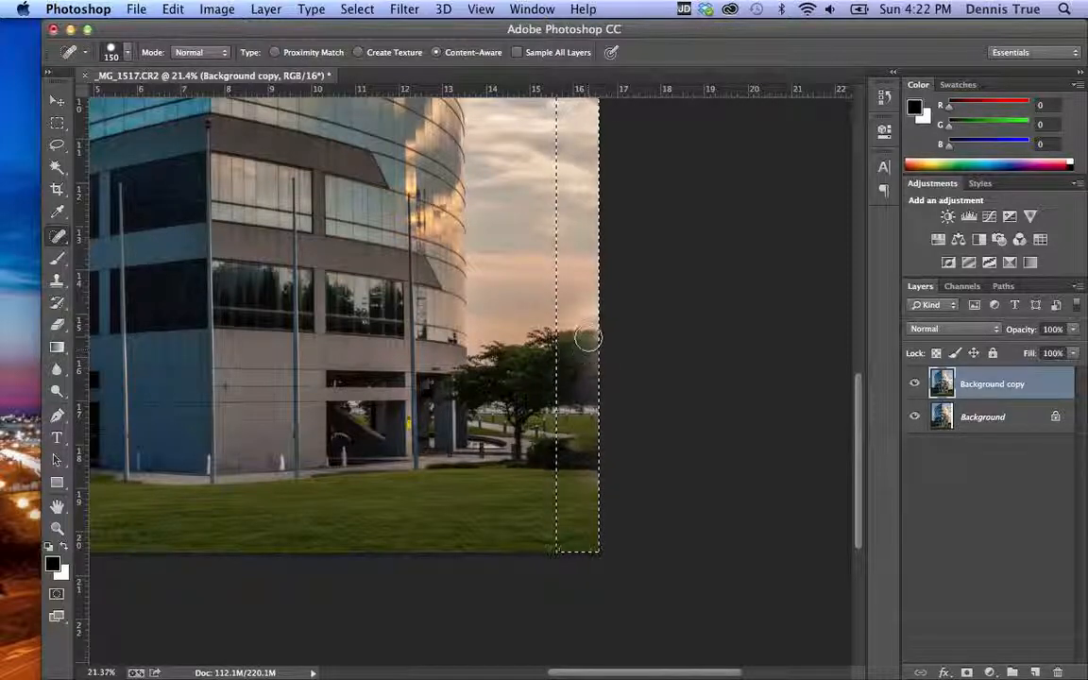
{"action": "left_click", "coordinate": [592, 332]}
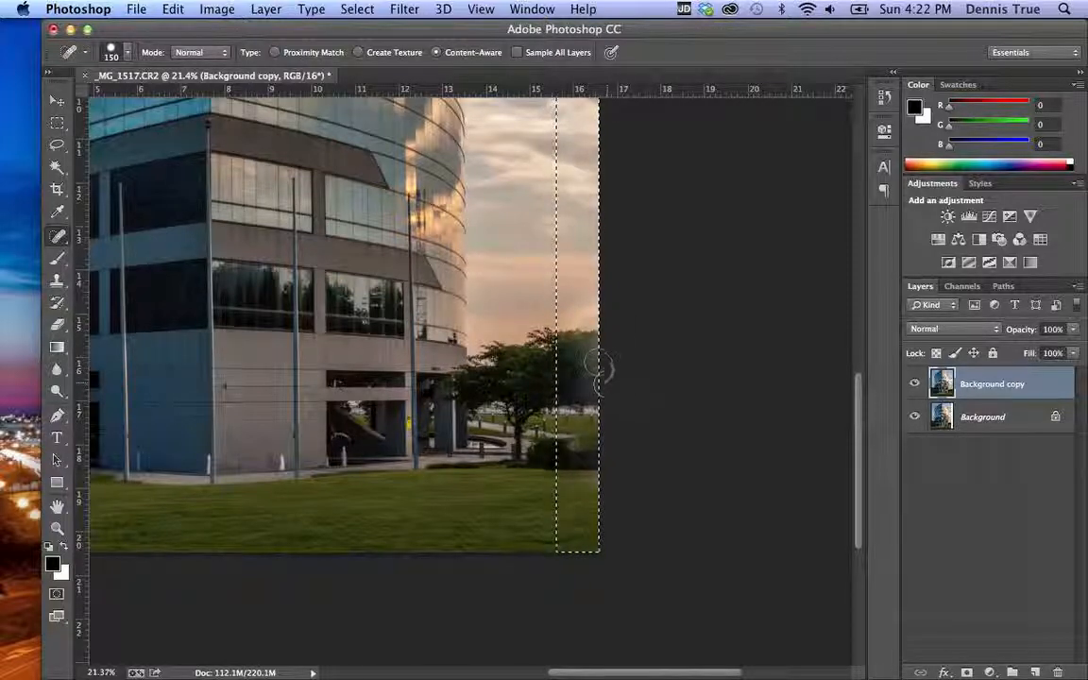
{"action": "left_click_drag", "start_coordinate": [575, 340], "coordinate": [566, 358]}
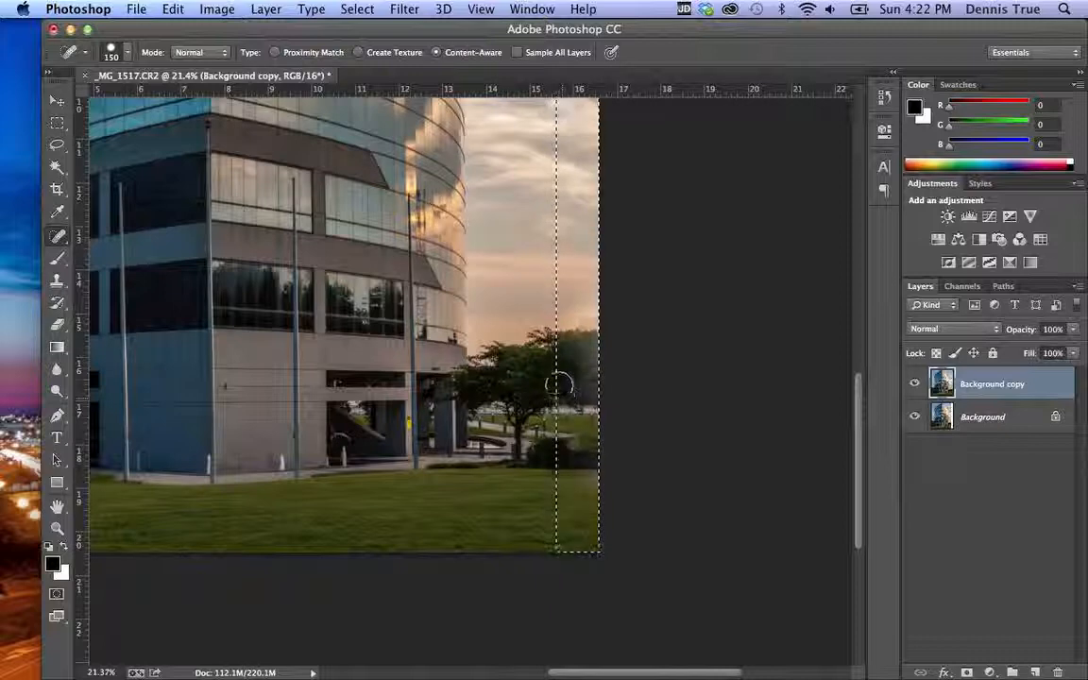
Step: Paint sampled sky over the outer edge of the trees in the strip using the Healing Brush at size 175
{"action": "left_click", "coordinate": [58, 236]}
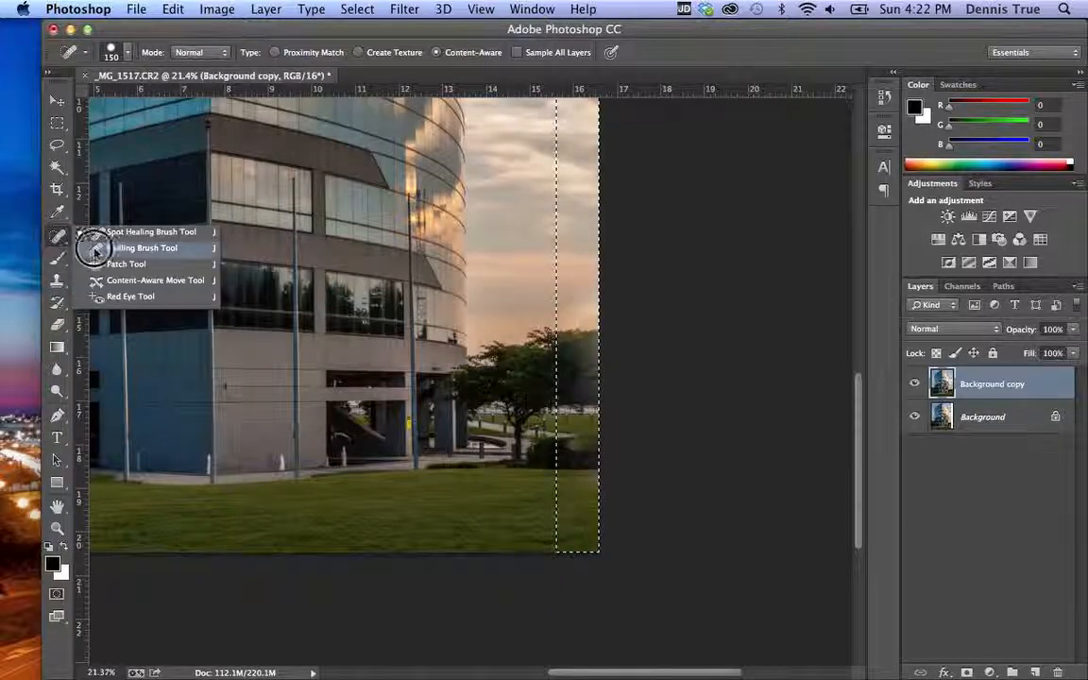
{"action": "left_click", "coordinate": [104, 249]}
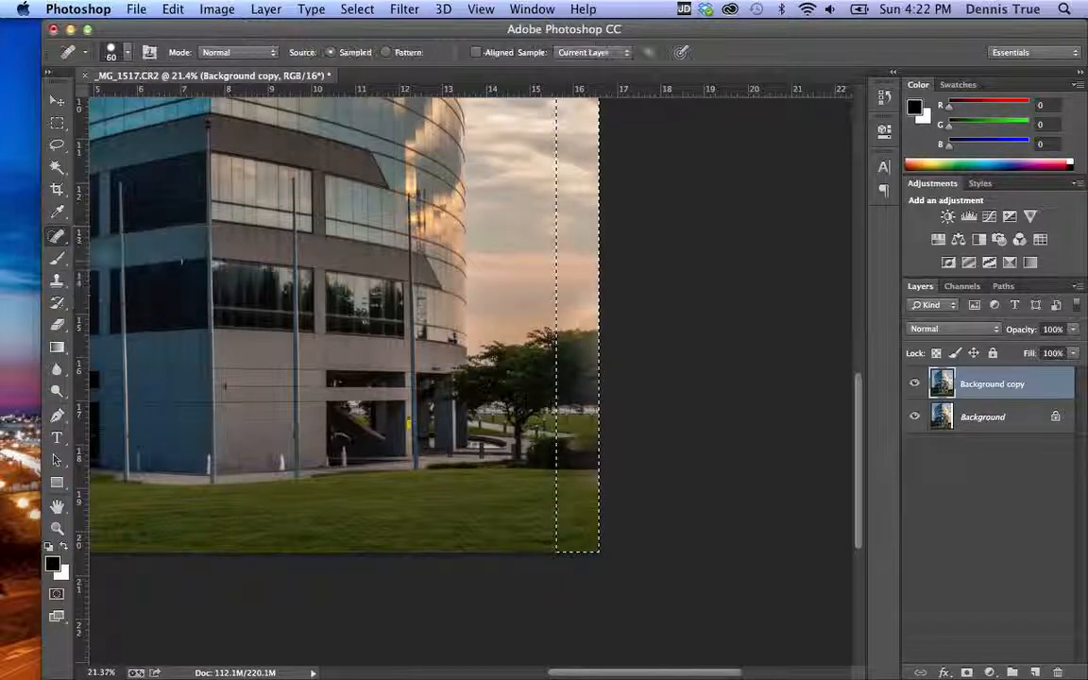
{"action": "key", "text": "bracketright"}
{"action": "key", "text": "bracketright"}
{"action": "key", "text": "bracketright"}
{"action": "key", "text": "bracketright"}
{"action": "key", "text": "bracketright"}
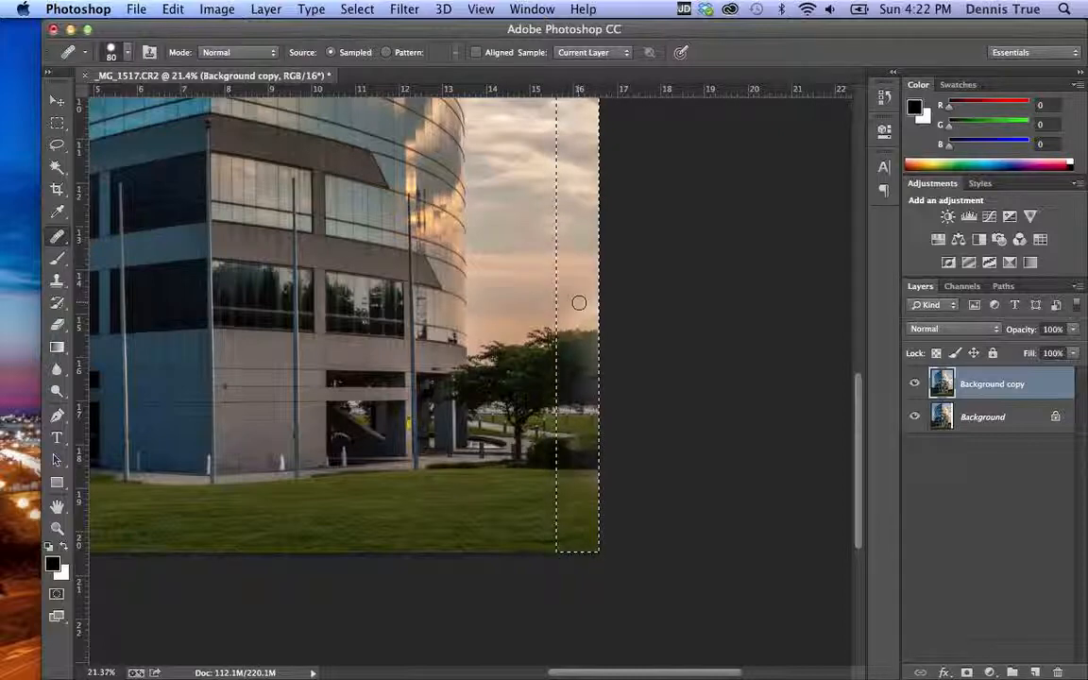
{"action": "key", "text": "bracketright"}
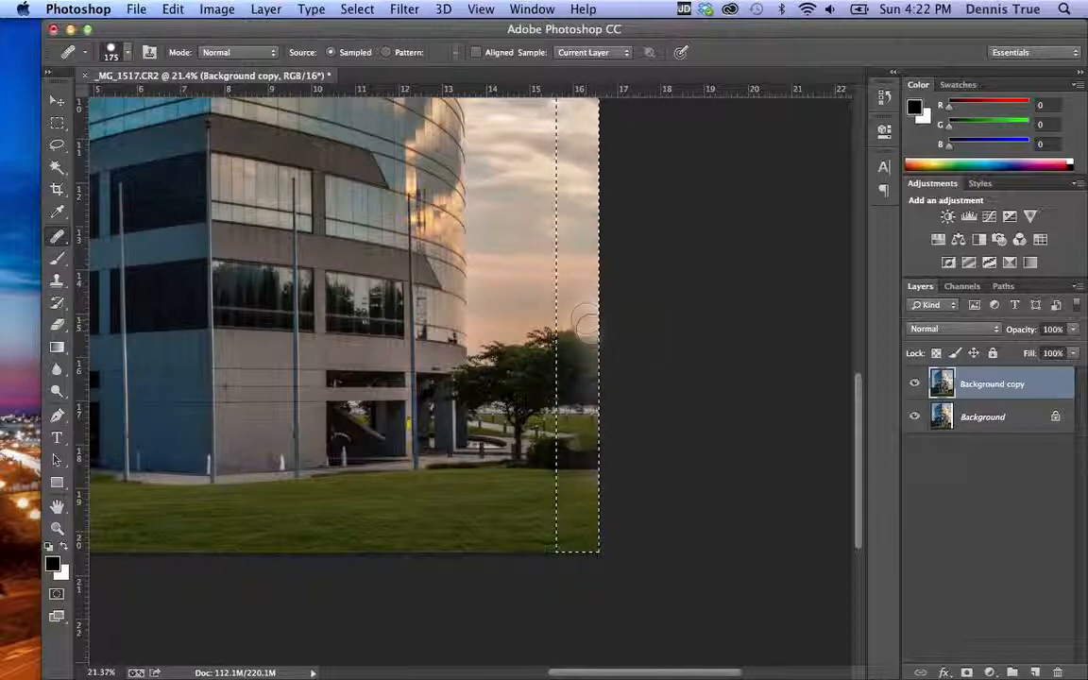
{"action": "left_click", "coordinate": [594, 349], "text": "alt"}
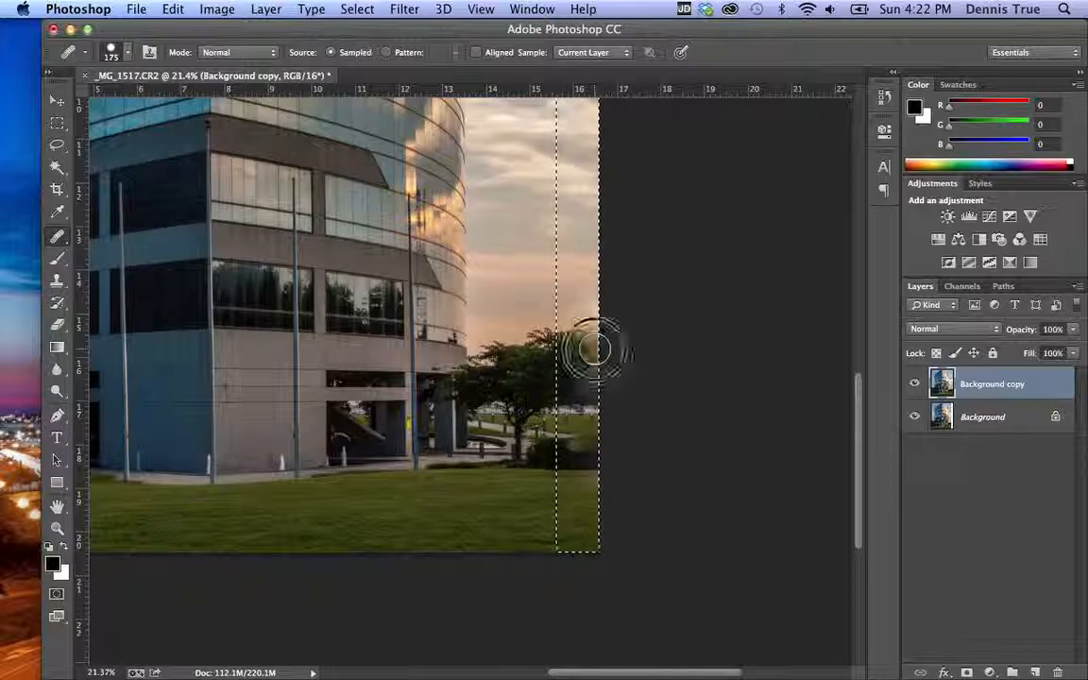
{"action": "left_click", "coordinate": [584, 331]}
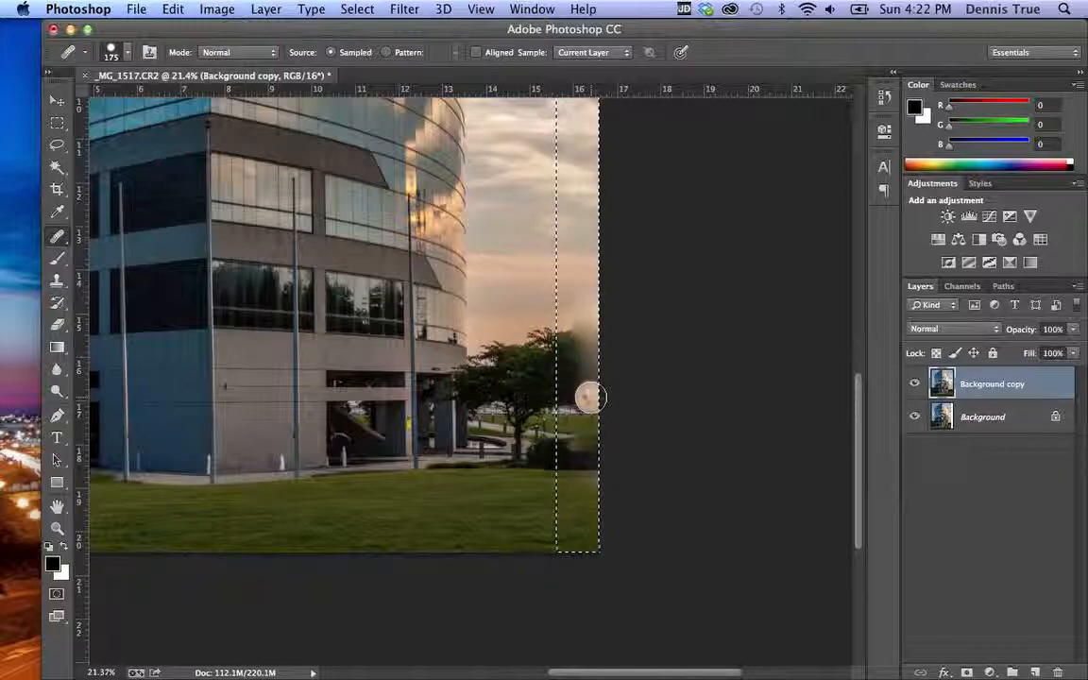
{"action": "left_click", "coordinate": [587, 396]}
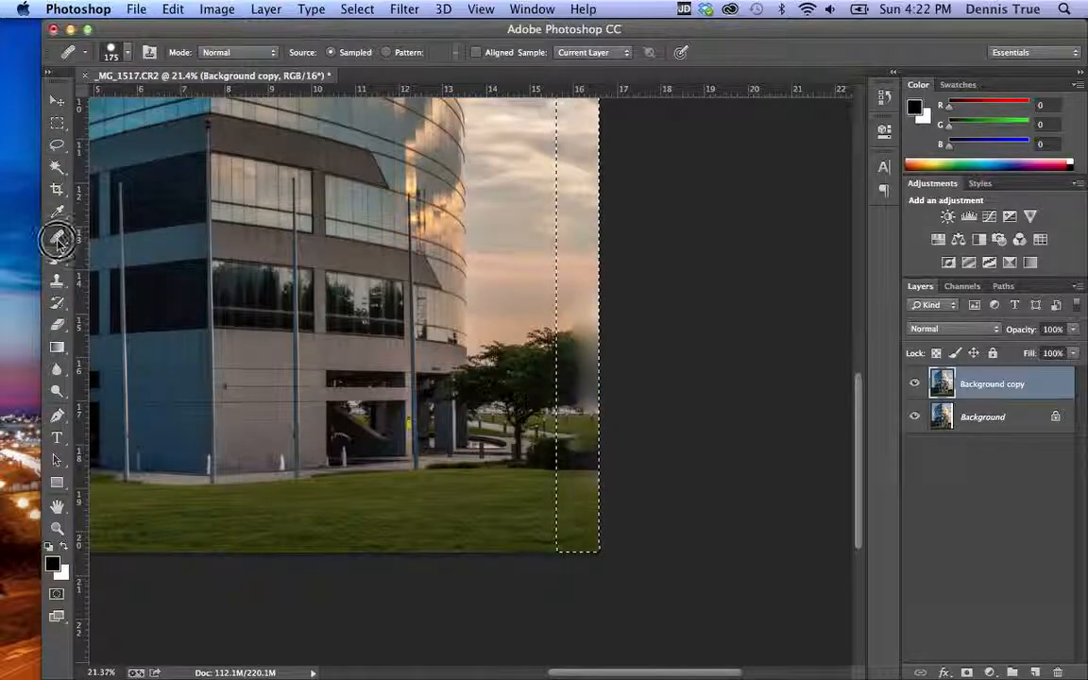
Step: Rebuild the blurred outer edge of the trees in the filled strip using the Spot Healing Brush at size 150, Content-Aware
{"action": "left_click_drag", "start_coordinate": [53, 236], "coordinate": [95, 233]}
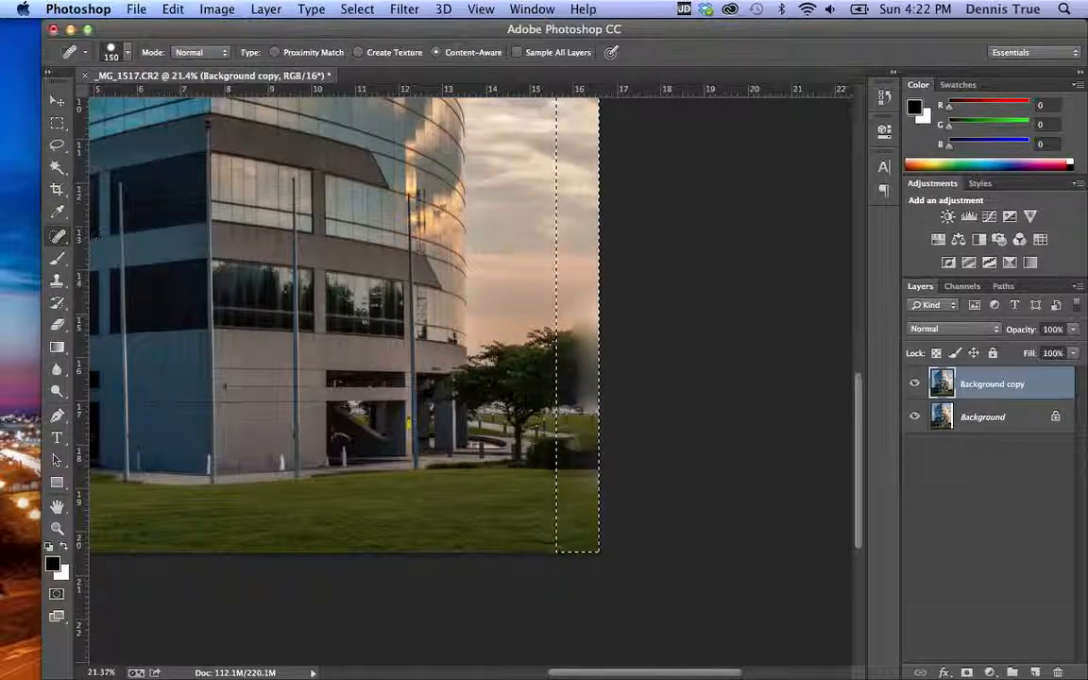
{"action": "left_click", "coordinate": [585, 324]}
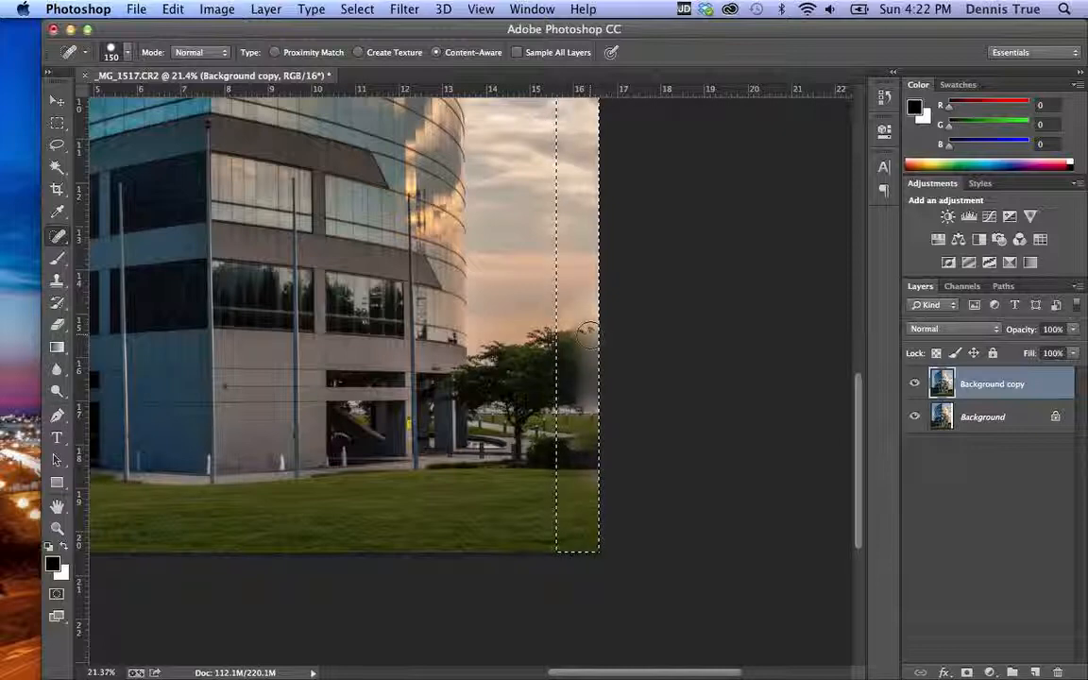
{"action": "left_click", "coordinate": [587, 332]}
{"action": "left_click", "coordinate": [581, 336]}
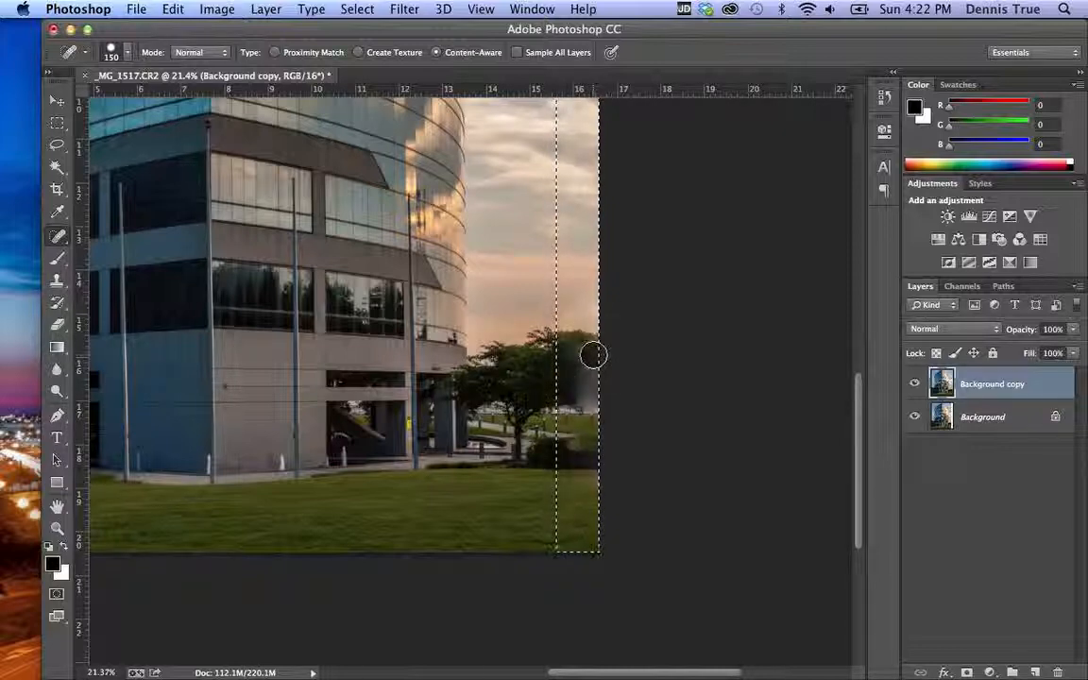
{"action": "left_click", "coordinate": [588, 356]}
{"action": "left_click", "coordinate": [592, 369]}
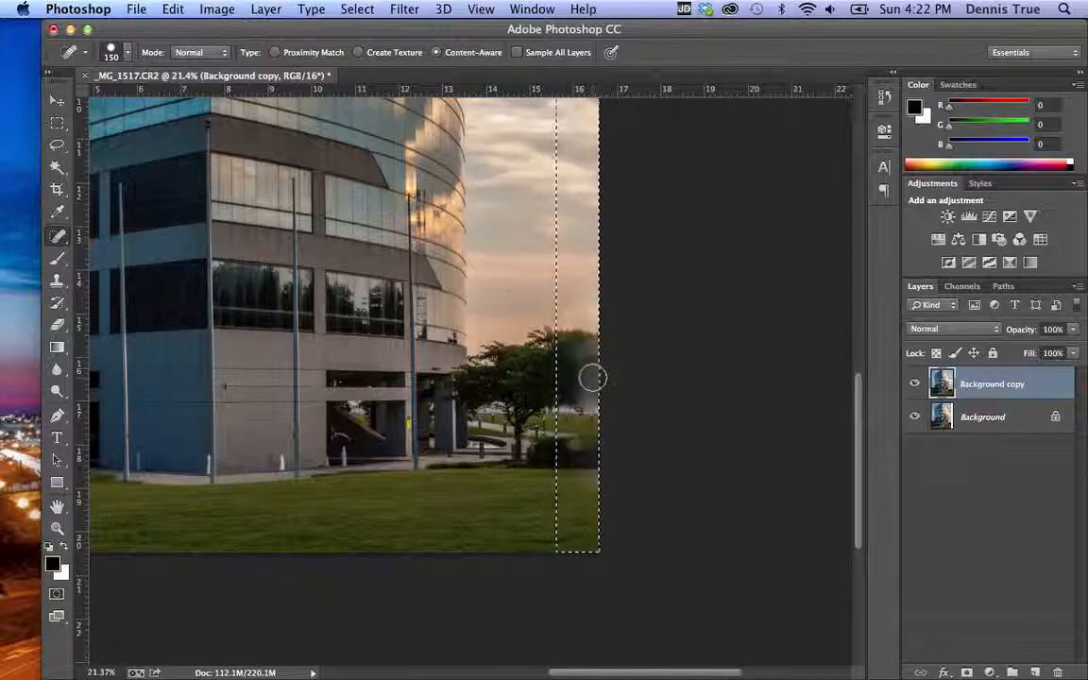
{"action": "left_click", "coordinate": [589, 382]}
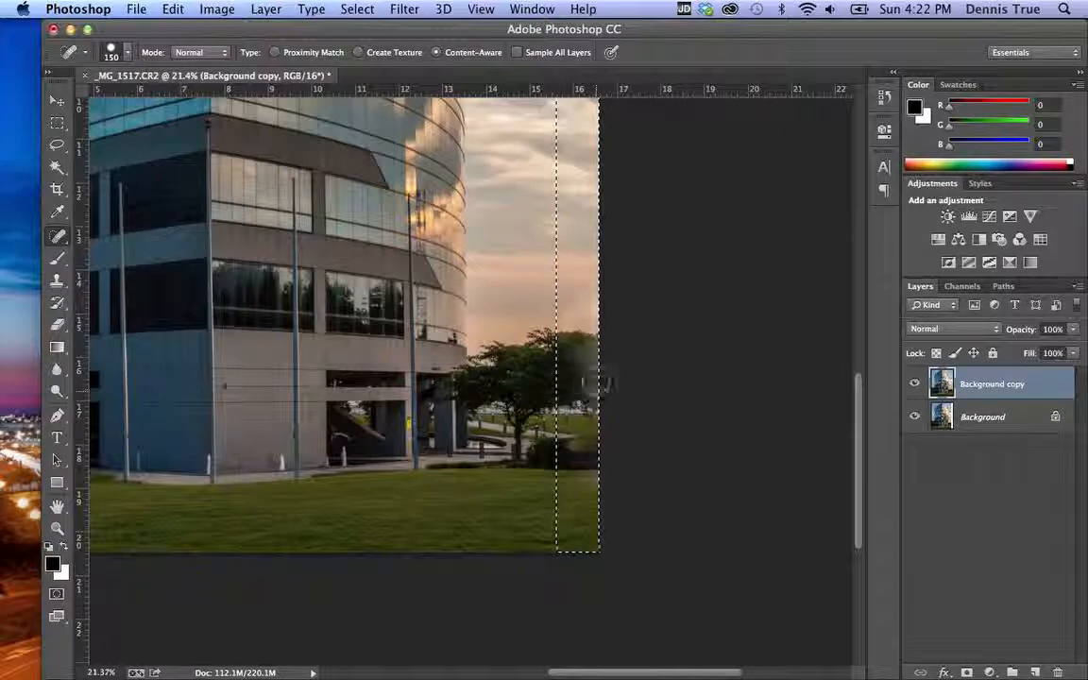
Step: Heal the smeared hedge and the remaining blurry tree patches in the strip with the Spot Healing Brush, and clear the selection
{"action": "left_click", "coordinate": [579, 448]}
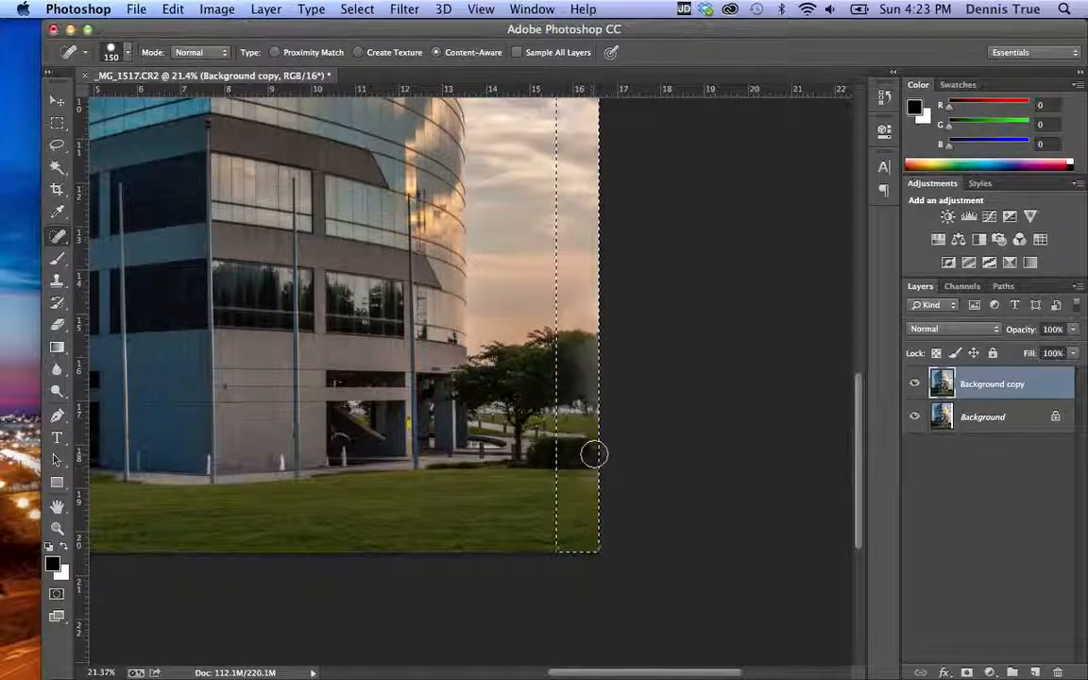
{"action": "left_click", "coordinate": [591, 440]}
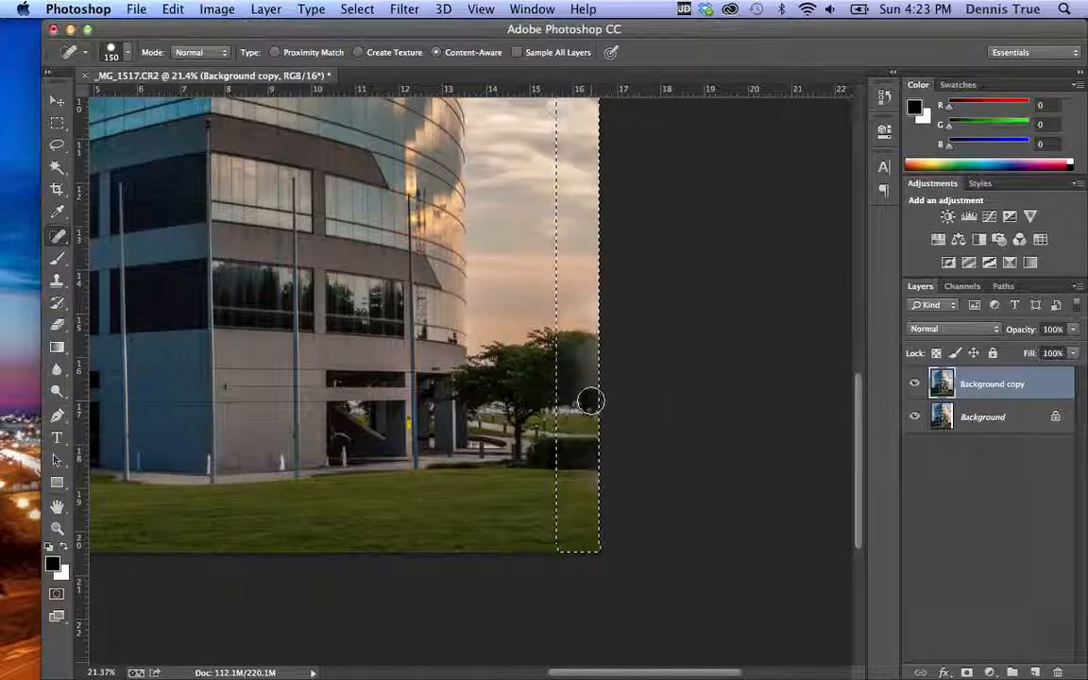
{"action": "left_click_drag", "start_coordinate": [581, 402], "coordinate": [580, 394]}
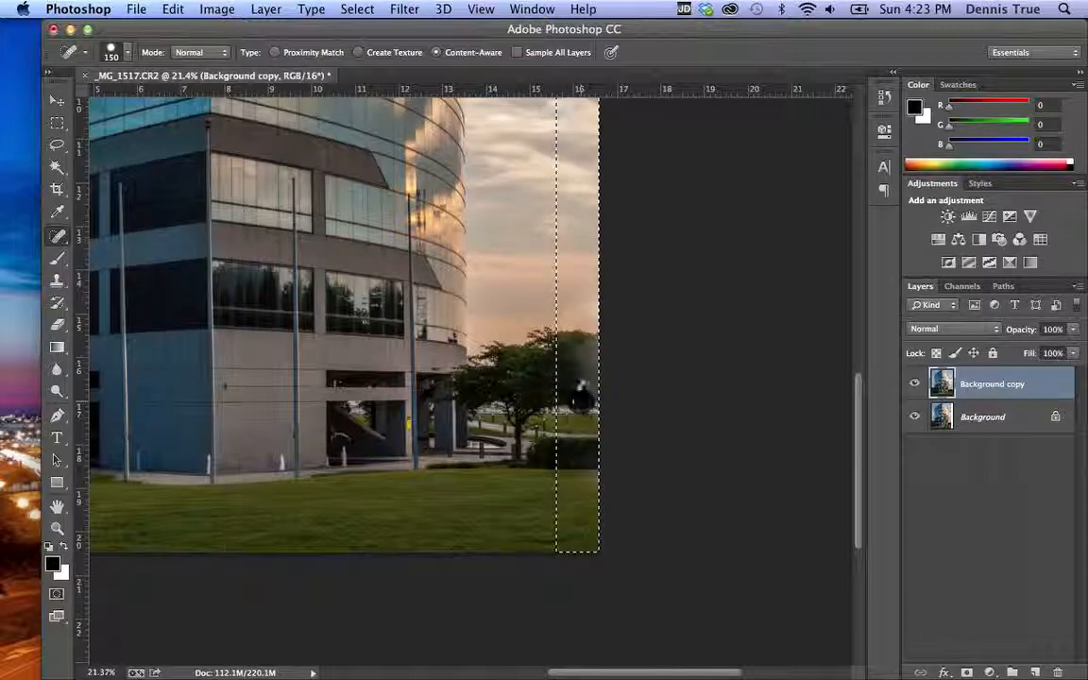
{"action": "left_click", "coordinate": [590, 361]}
{"action": "left_click", "coordinate": [587, 352]}
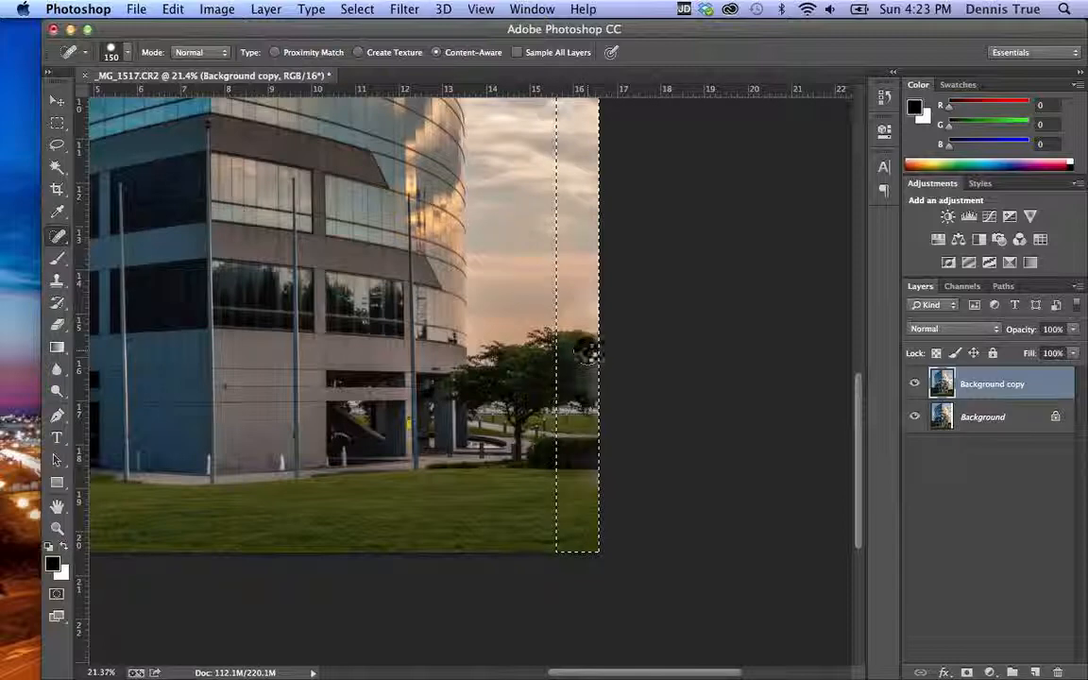
{"action": "key", "text": "ctrl+d"}
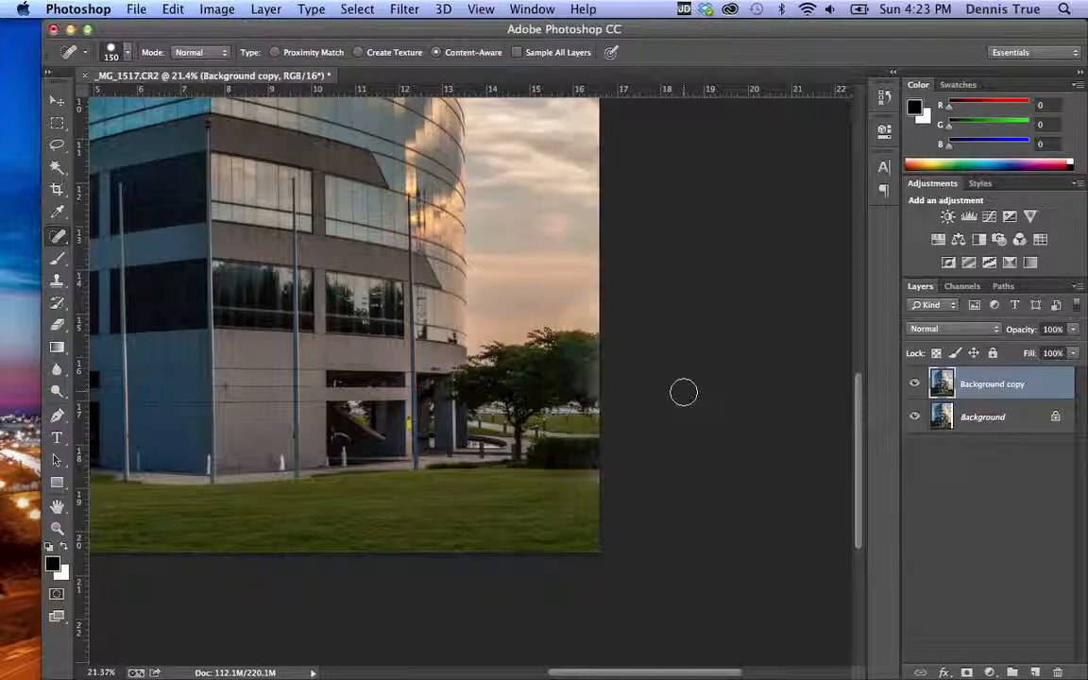
Step: Crop a thin sliver off the photo's right edge, leaving the image about 16.2 in wide
{"action": "scroll", "coordinate": [607, 397], "scroll_direction": "down", "scroll_amount": 5}
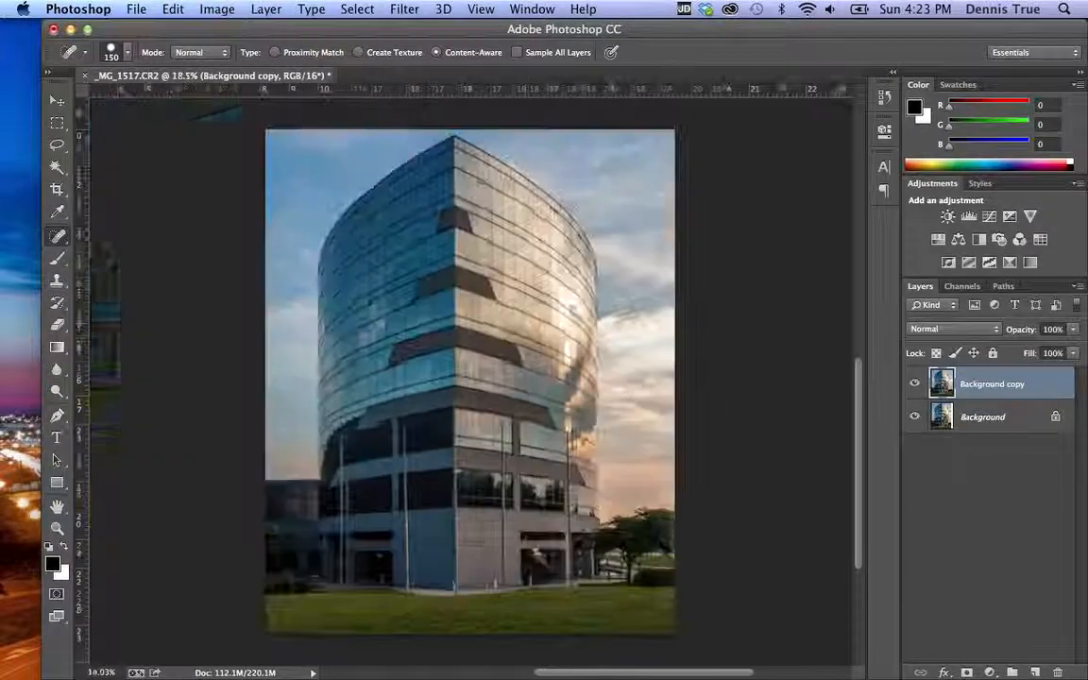
{"action": "scroll", "coordinate": [607, 397], "scroll_direction": "up", "scroll_amount": 1}
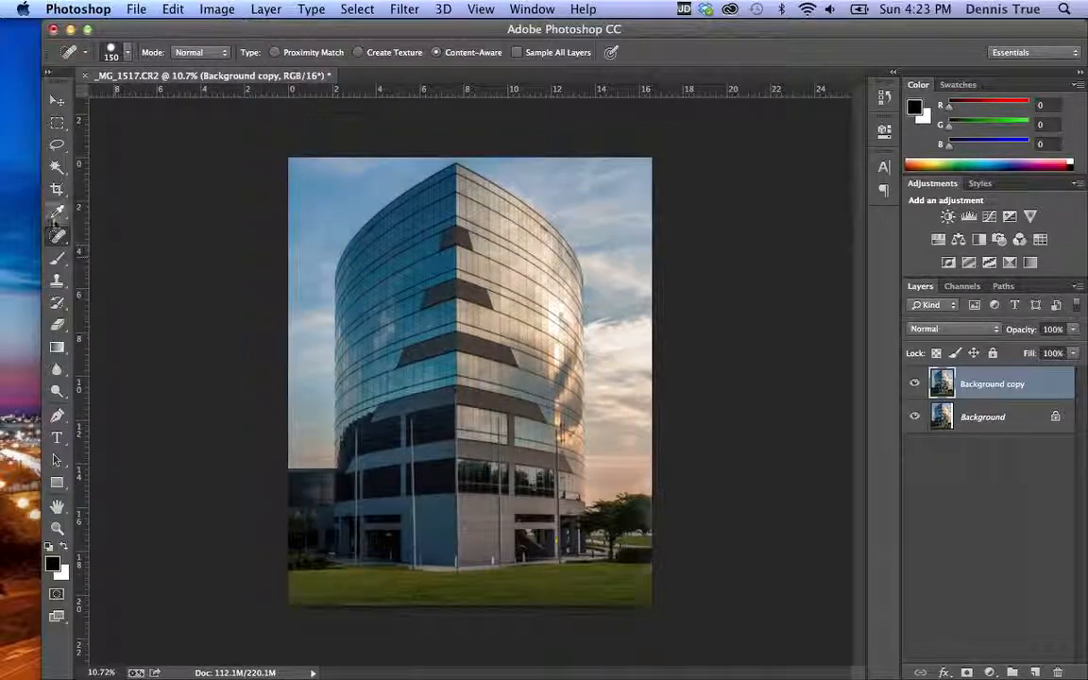
{"action": "left_click", "coordinate": [59, 190]}
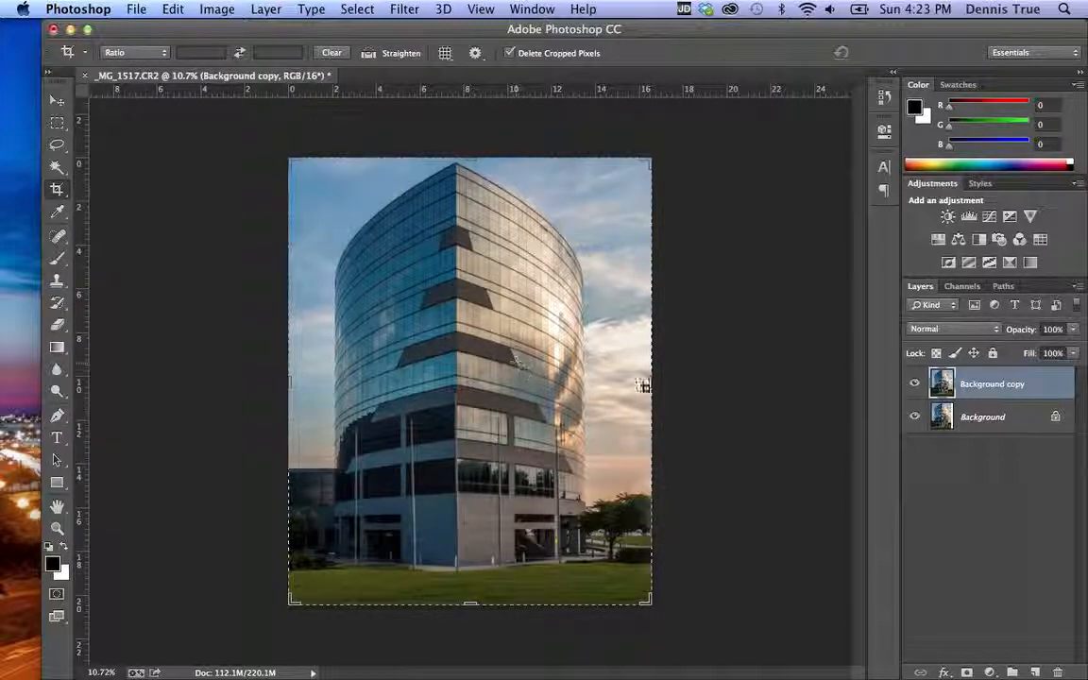
{"action": "left_click", "coordinate": [649, 382]}
{"action": "left_click_drag", "start_coordinate": [649, 383], "coordinate": [645, 383]}
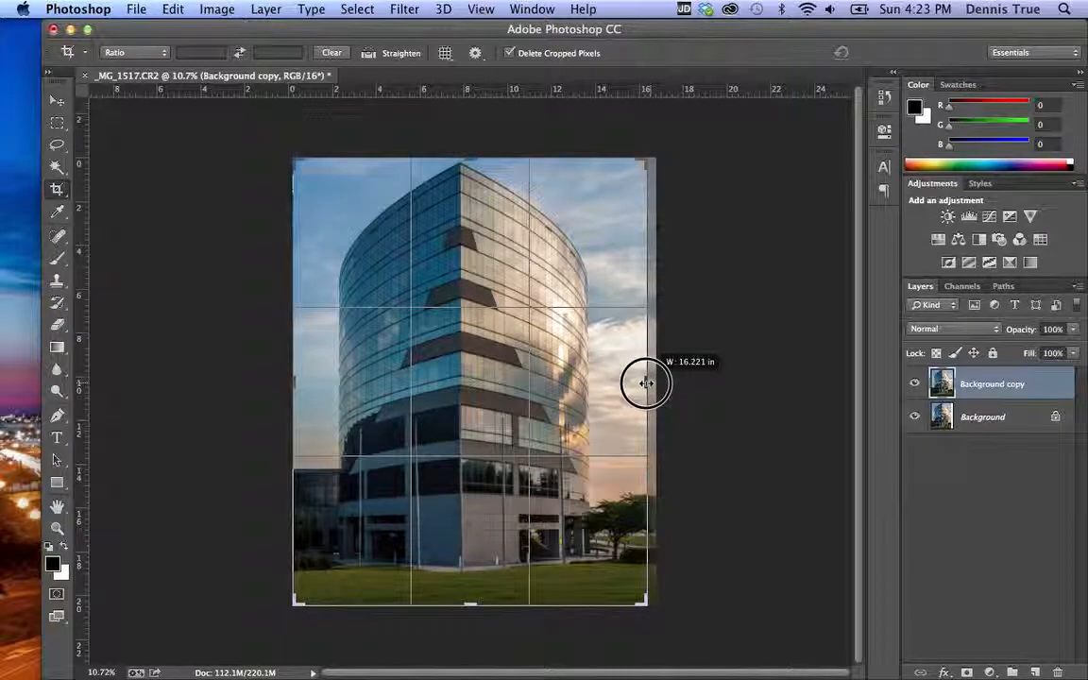
{"action": "left_click_drag", "start_coordinate": [645, 383], "coordinate": [646, 382]}
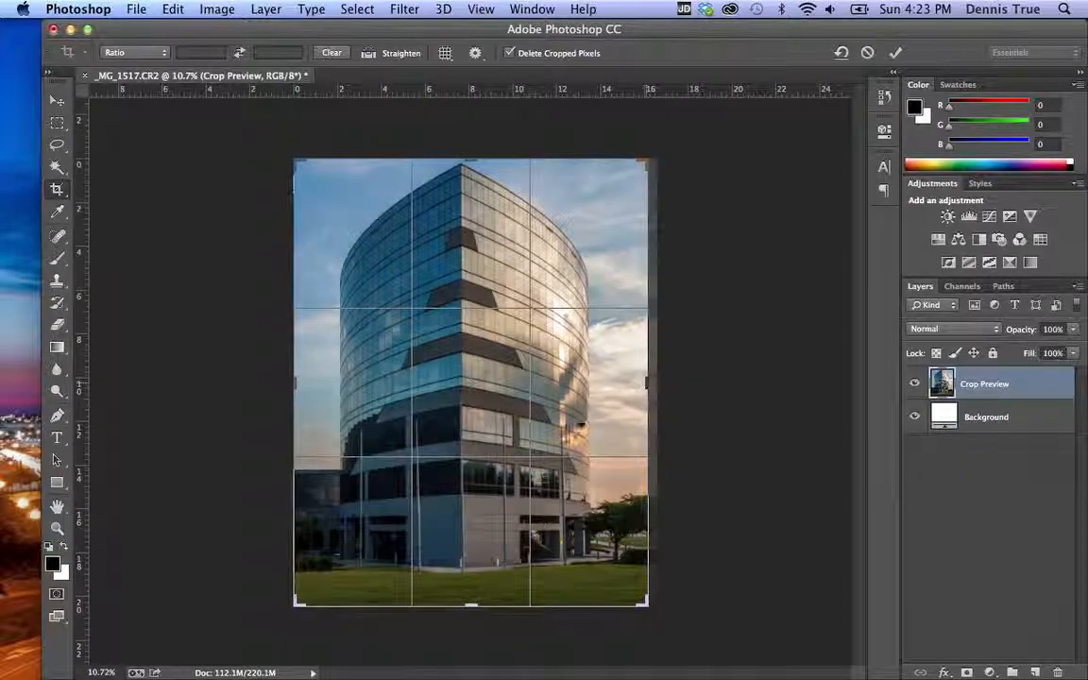
{"action": "key", "text": "Return"}
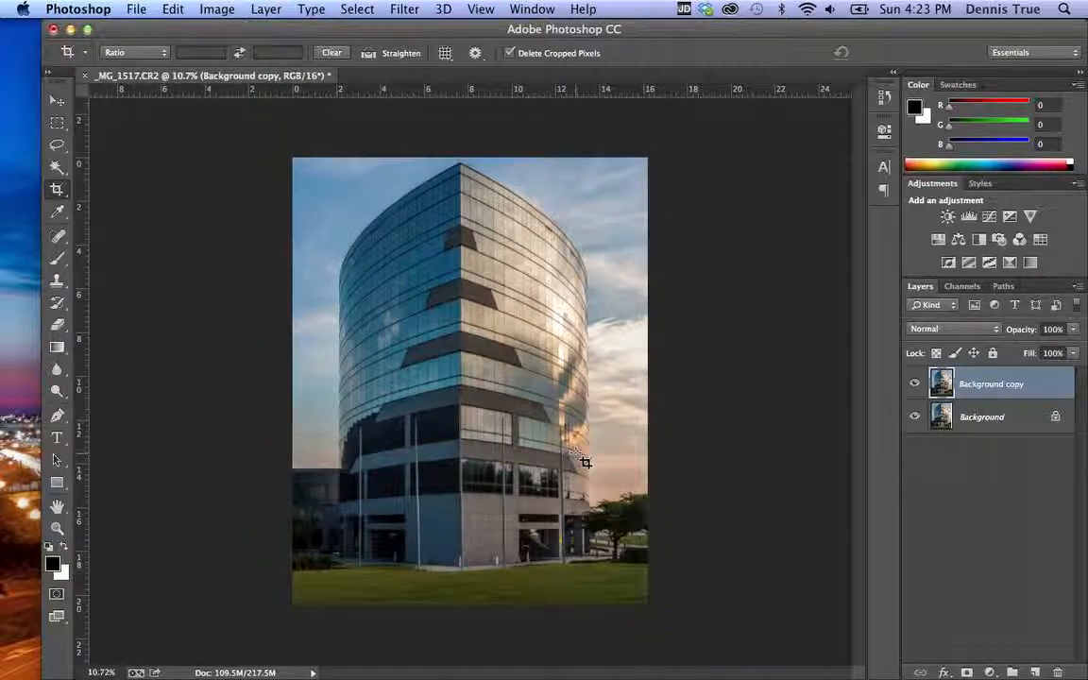
Step: Heal the trees at the photo's right edge and the grass in its lower-right corner with the Spot Healing Brush at size 150
{"action": "scroll", "coordinate": [523, 412], "scroll_direction": "up", "scroll_amount": 5}
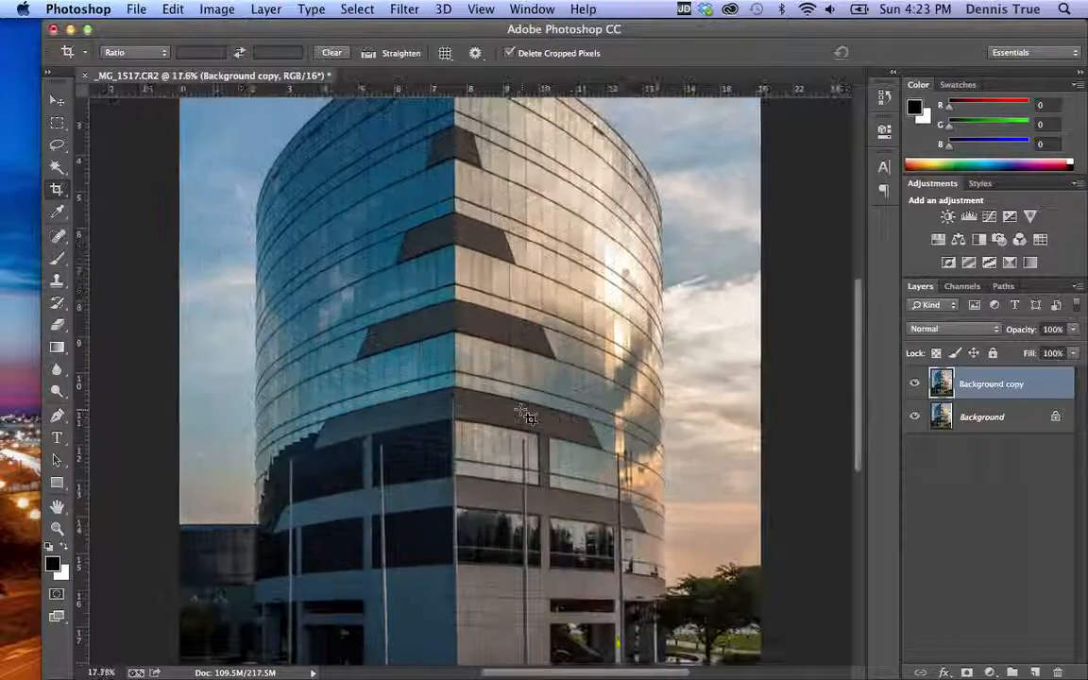
{"action": "scroll", "coordinate": [523, 412], "scroll_direction": "right", "scroll_amount": 5}
{"action": "scroll", "coordinate": [526, 415], "scroll_direction": "up", "scroll_amount": 5}
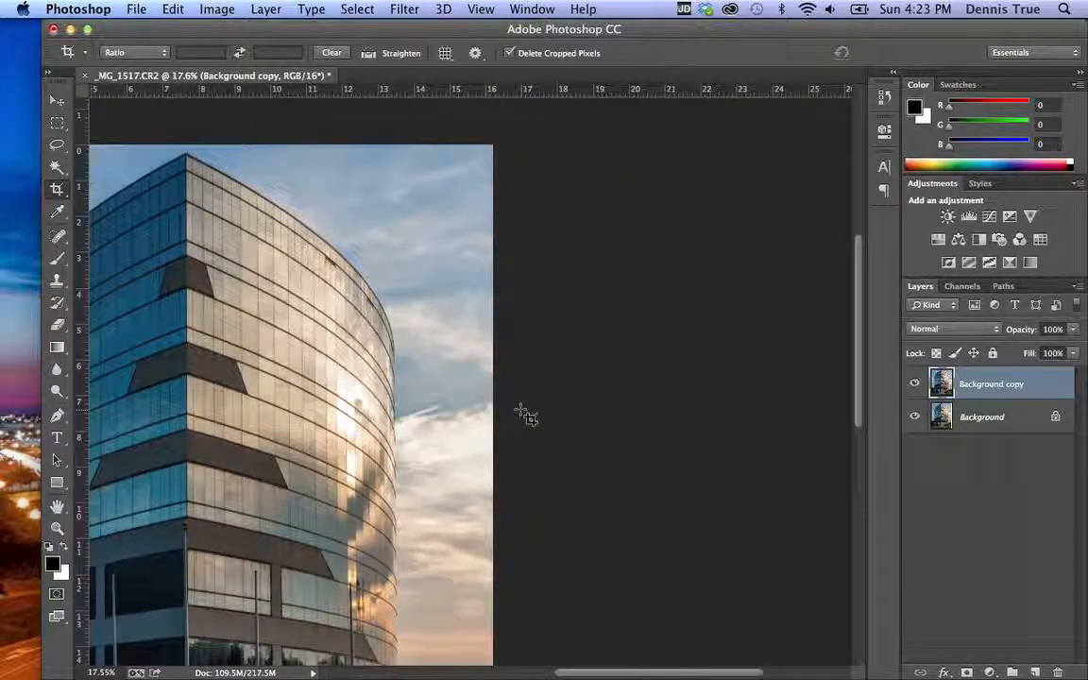
{"action": "scroll", "coordinate": [474, 394], "scroll_direction": "down", "scroll_amount": 5}
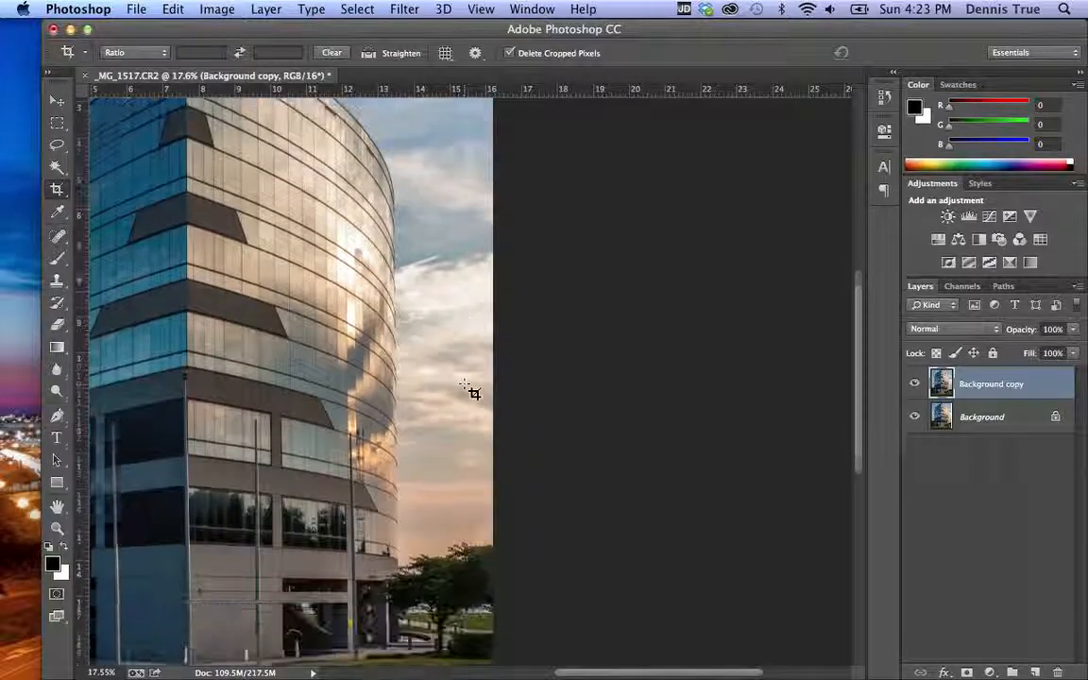
{"action": "scroll", "coordinate": [472, 392], "scroll_direction": "down", "scroll_amount": 3}
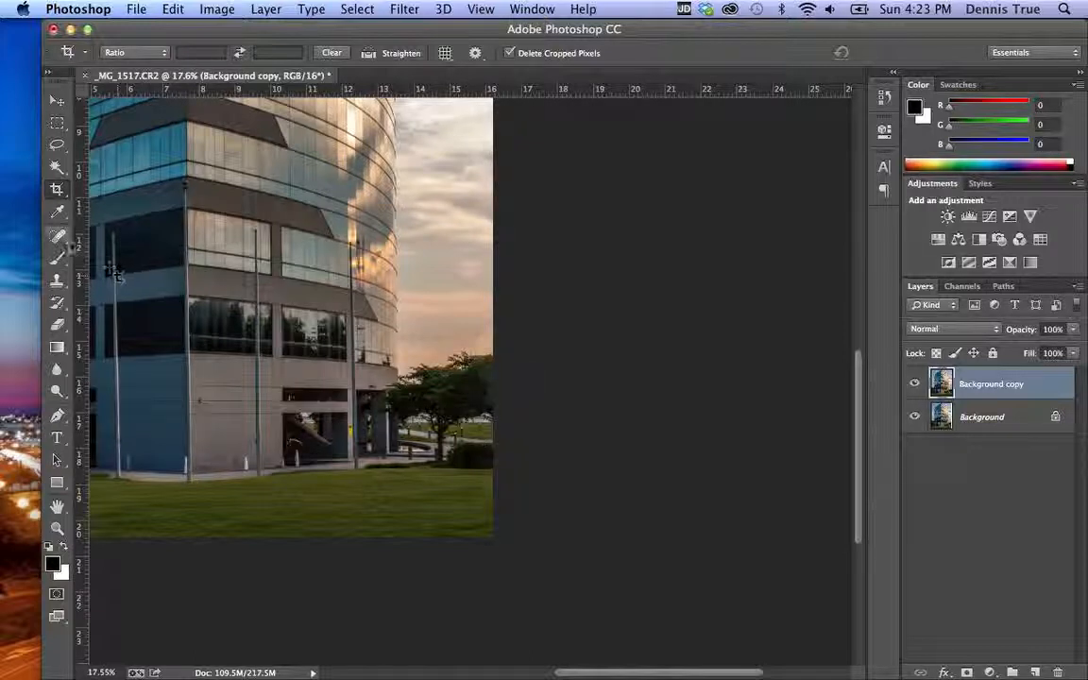
{"action": "left_click", "coordinate": [56, 235]}
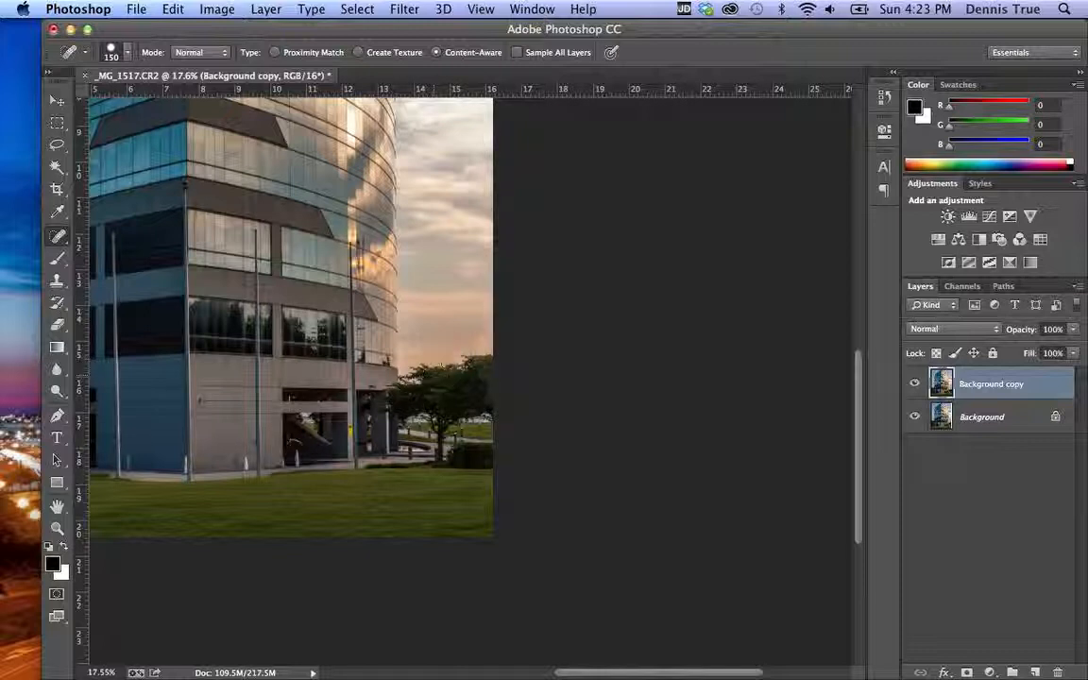
{"action": "left_click_drag", "start_coordinate": [461, 357], "coordinate": [490, 396]}
{"action": "left_click_drag", "start_coordinate": [454, 529], "coordinate": [478, 527]}
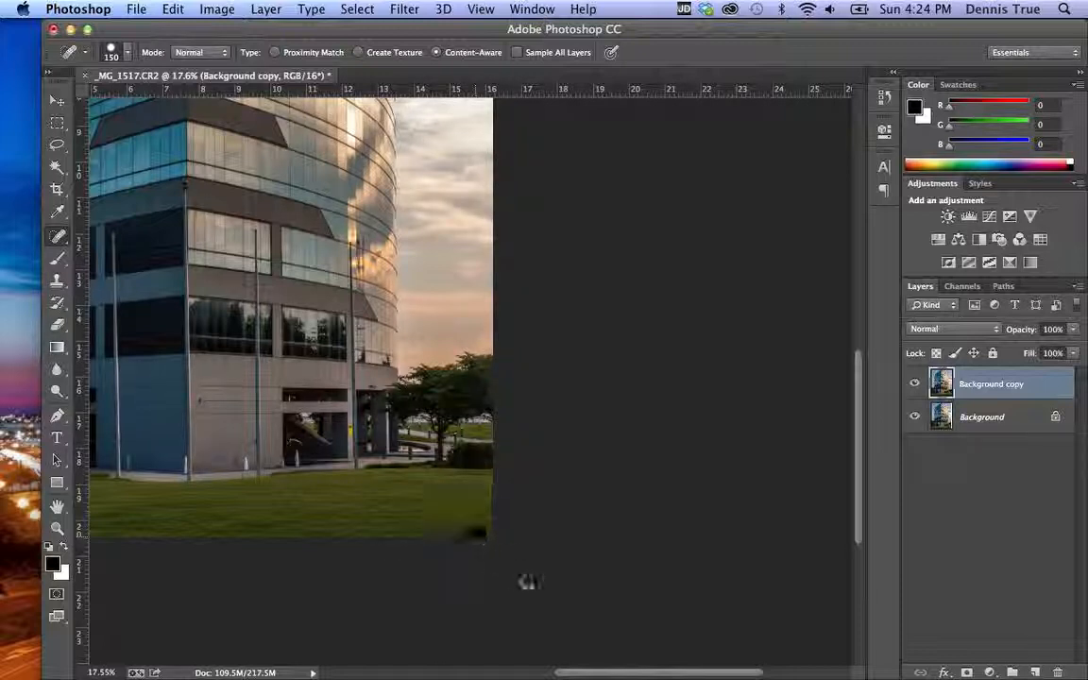
Step: Fit the whole photo on screen to review the retouched extension
{"action": "scroll", "coordinate": [533, 582], "scroll_direction": "left", "scroll_amount": 5}
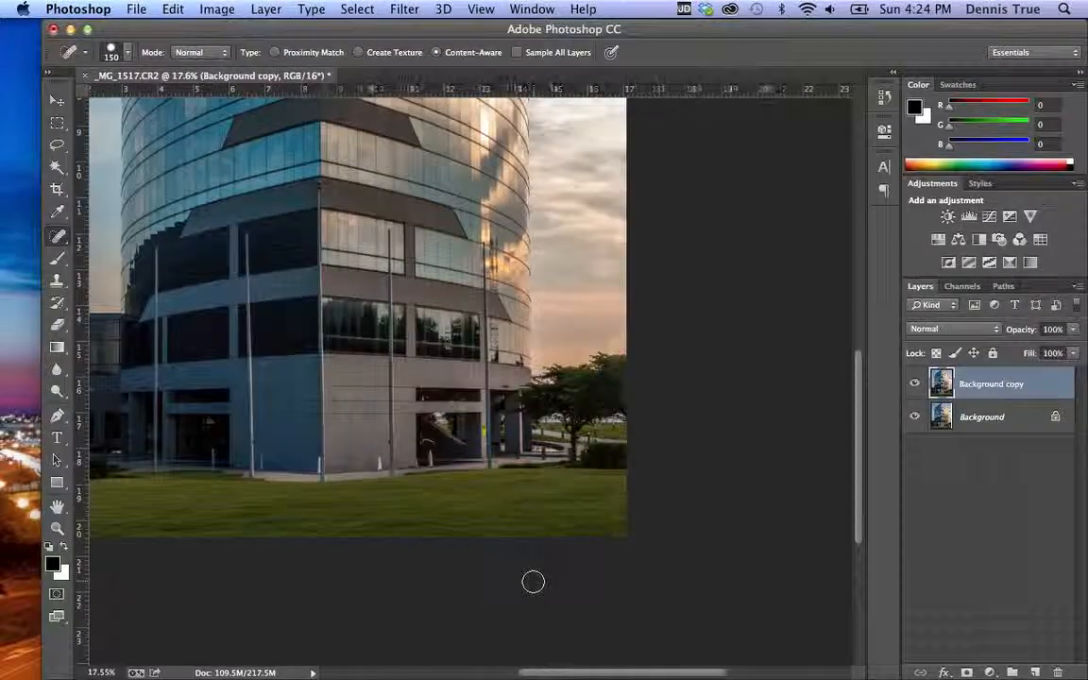
{"action": "left_click", "coordinate": [57, 530]}
{"action": "left_click", "coordinate": [542, 52]}
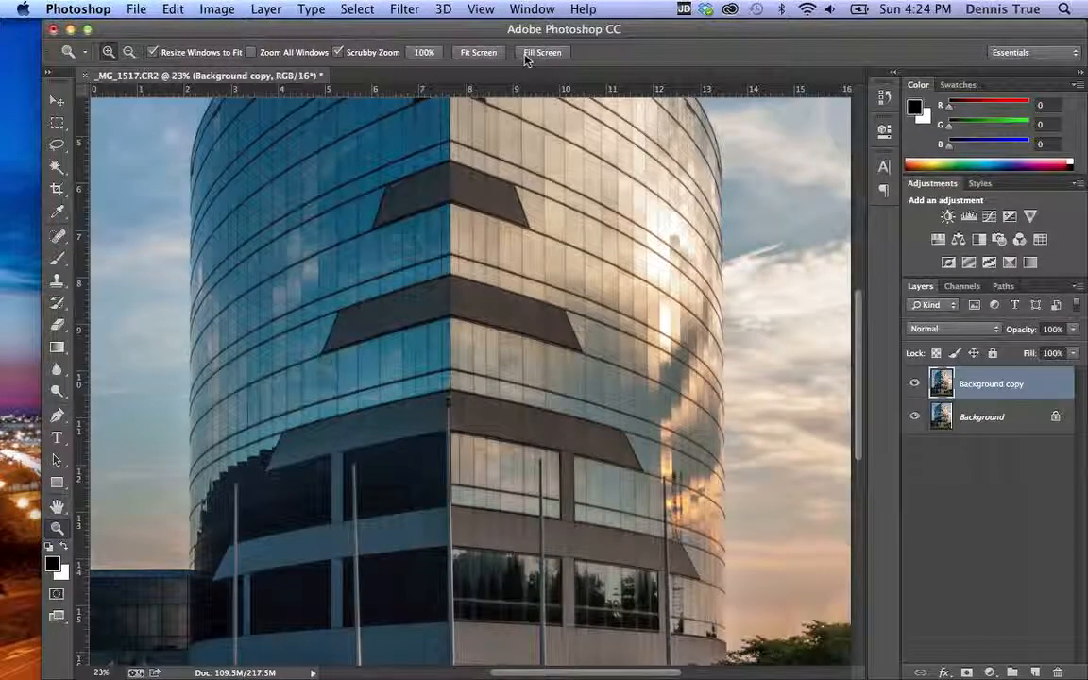
{"action": "left_click", "coordinate": [478, 51]}
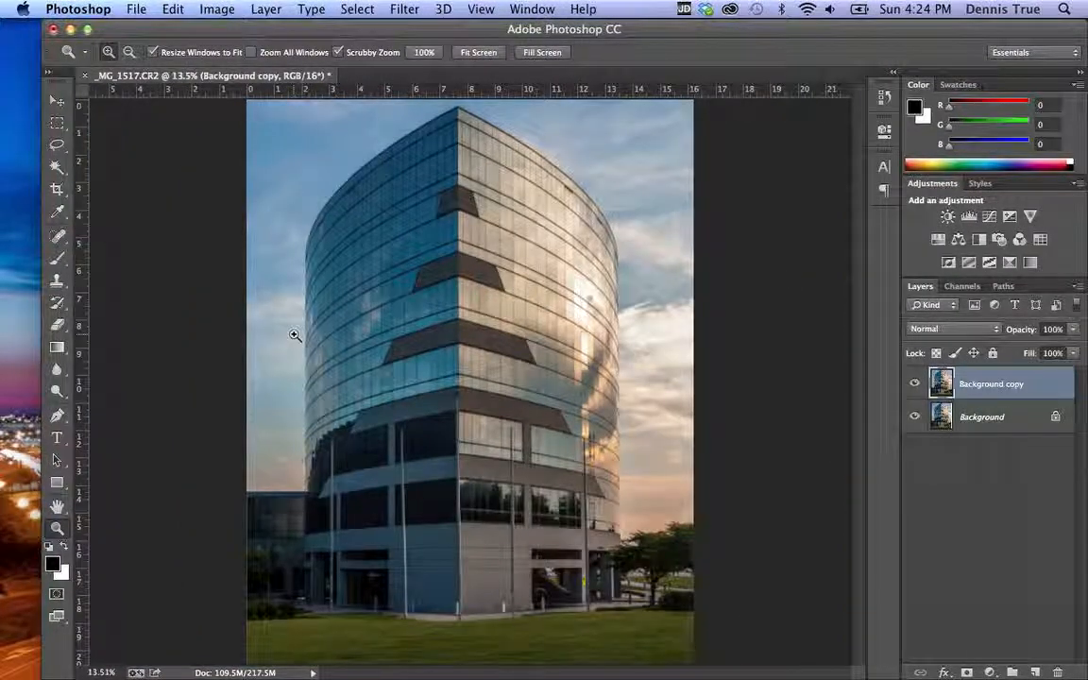